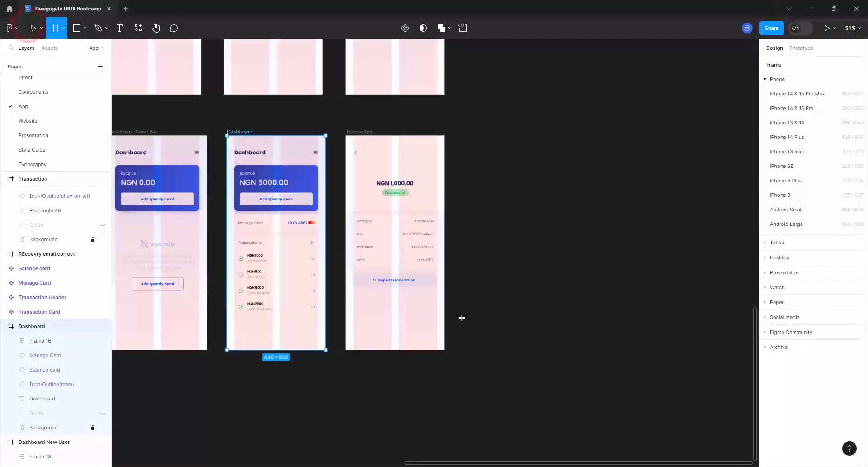
Step: Delete the hamburger menu icon from both the Dashboard New User and Dashboard screens
{"action": "scroll", "coordinate": [462, 316], "scroll_direction": "left", "scroll_amount": 3}
{"action": "scroll", "coordinate": [461, 315], "scroll_direction": "up", "scroll_amount": 2}
{"action": "scroll", "coordinate": [267, 242], "scroll_direction": "up", "scroll_amount": 3}
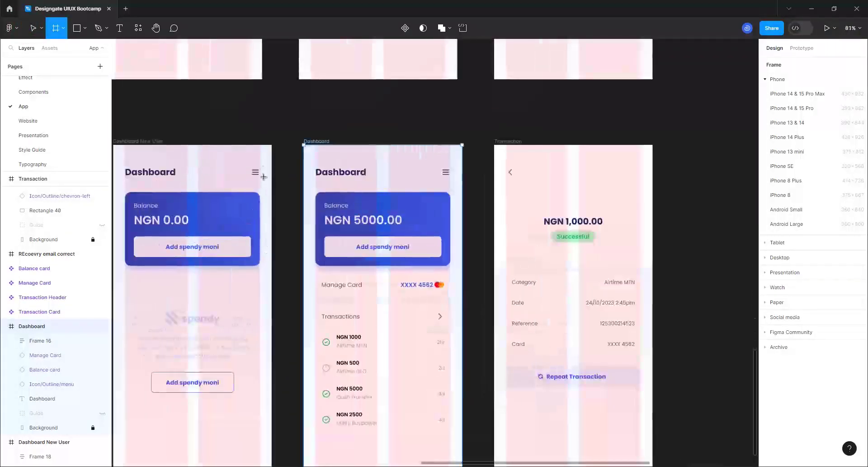
{"action": "left_click", "coordinate": [35, 28]}
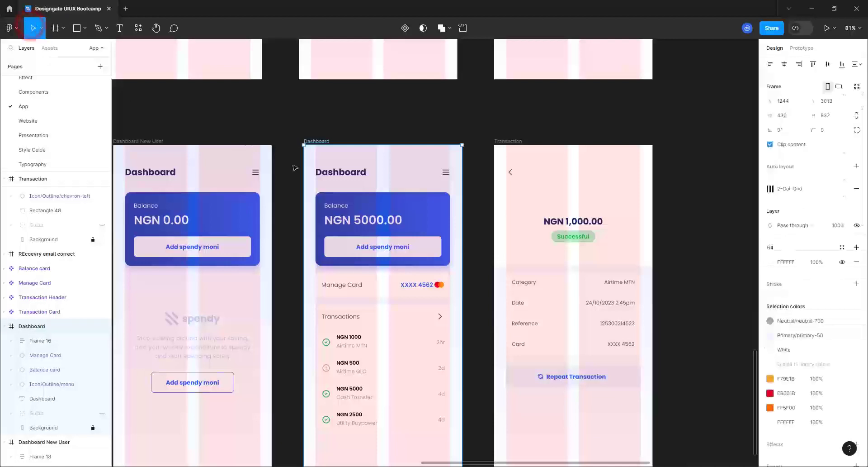
{"action": "left_click", "coordinate": [260, 174]}
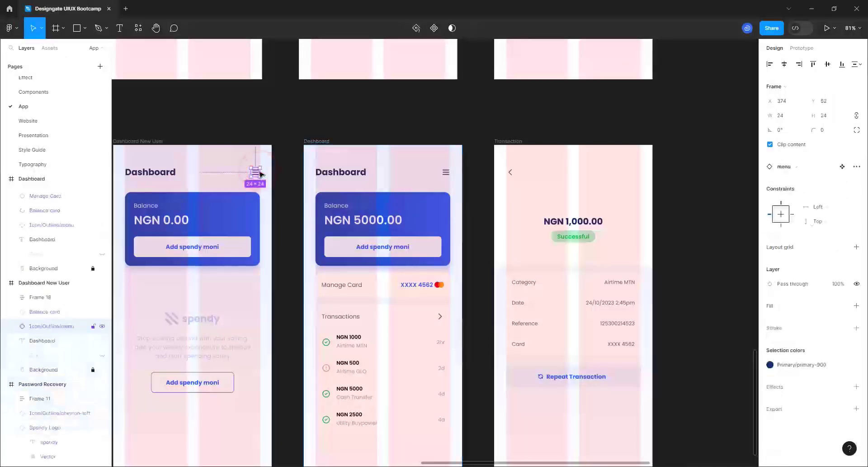
{"action": "key", "text": "Escape"}
{"action": "left_click", "coordinate": [446, 172]}
{"action": "key", "text": "Delete"}
{"action": "left_click", "coordinate": [533, 107]}
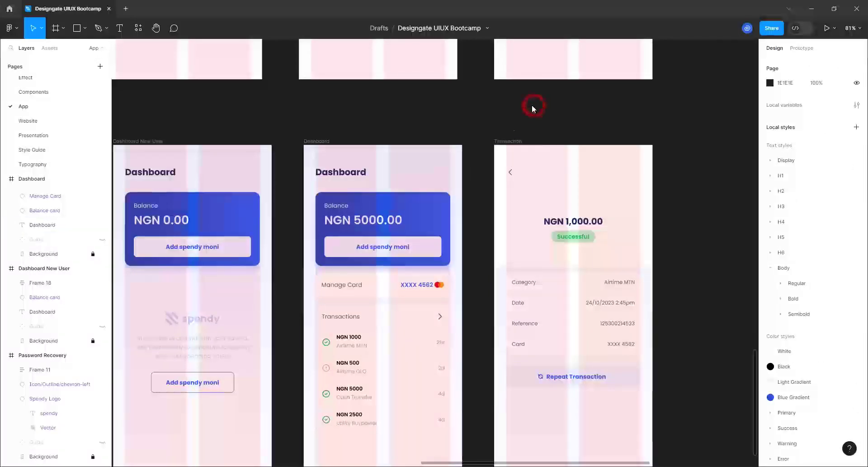
Step: Add an iPhone 14 & 15 Pro Max frame beside the Transaction screen and set its height to 80
{"action": "scroll", "coordinate": [254, 145], "scroll_direction": "down", "scroll_amount": 3}
{"action": "scroll", "coordinate": [422, 223], "scroll_direction": "down", "scroll_amount": 2}
{"action": "scroll", "coordinate": [452, 169], "scroll_direction": "up", "scroll_amount": 4}
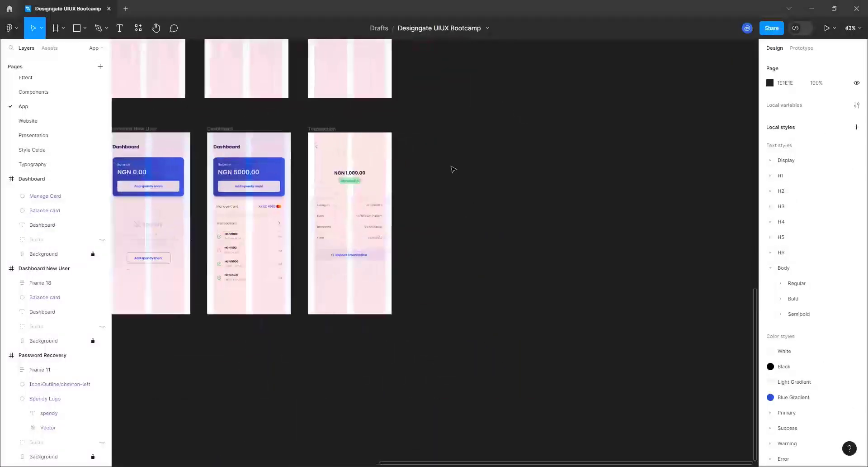
{"action": "scroll", "coordinate": [368, 298], "scroll_direction": "up", "scroll_amount": 2}
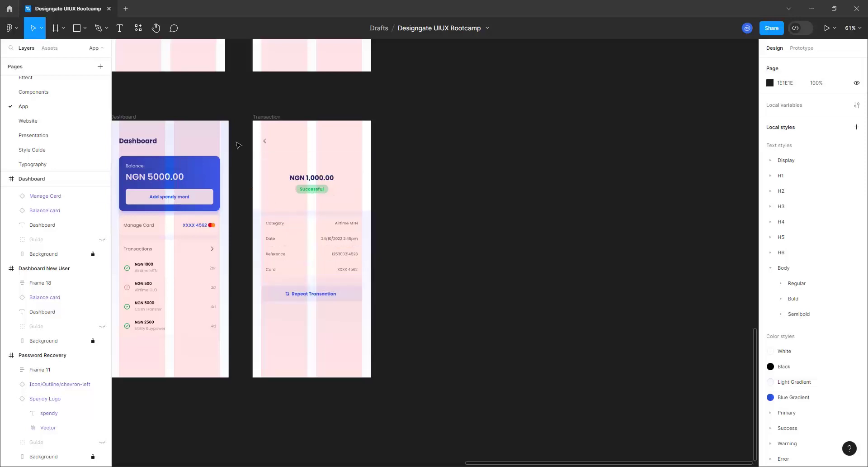
{"action": "left_click", "coordinate": [55, 31]}
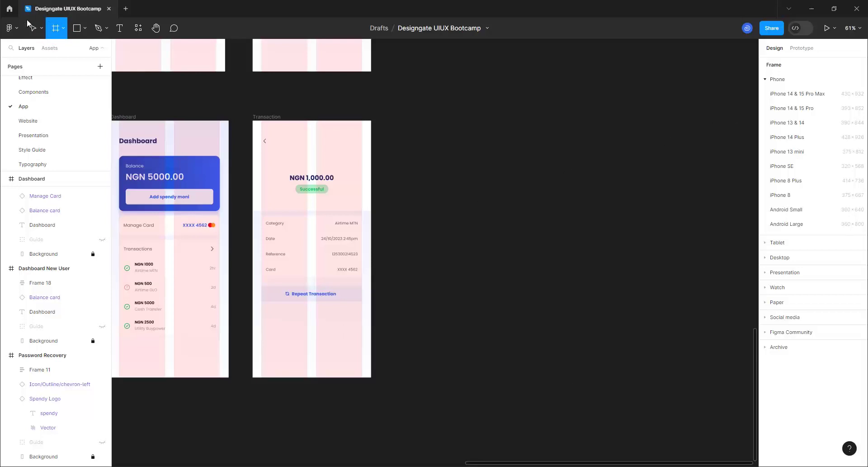
{"action": "left_click", "coordinate": [778, 92]}
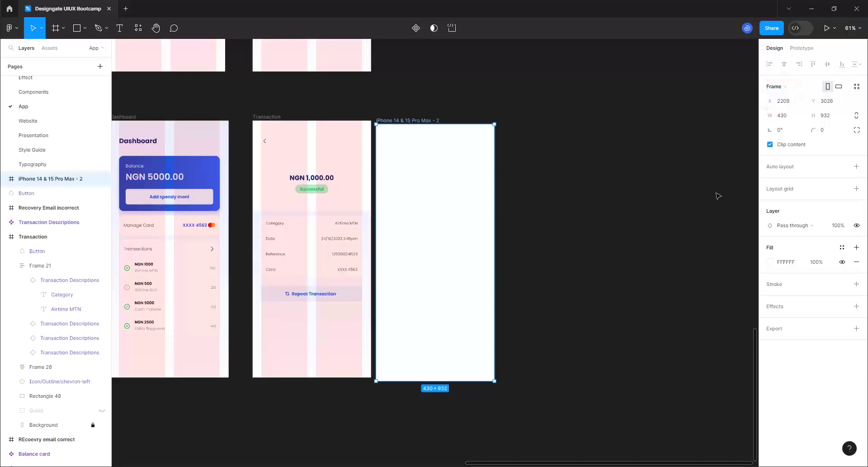
{"action": "left_click", "coordinate": [527, 112]}
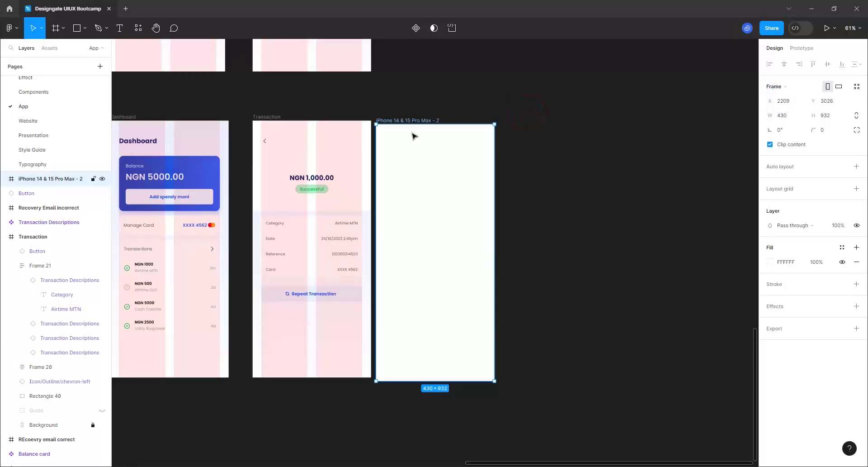
{"action": "left_click", "coordinate": [832, 116]}
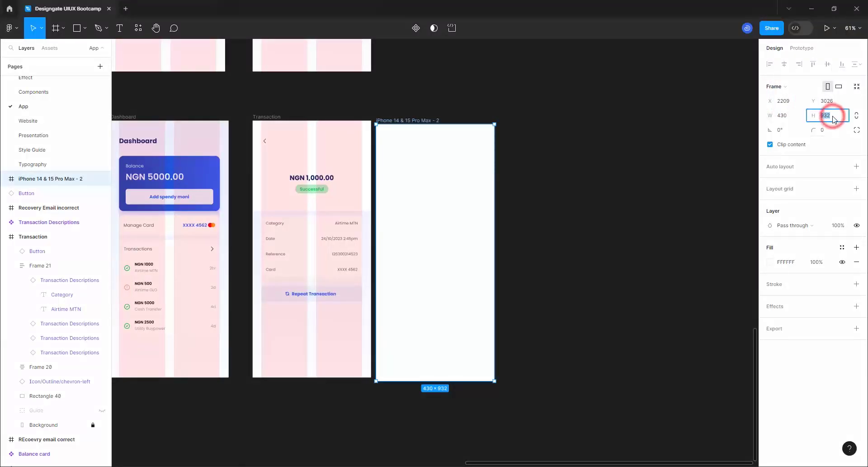
{"action": "type", "text": "80"}
{"action": "key", "text": "Return"}
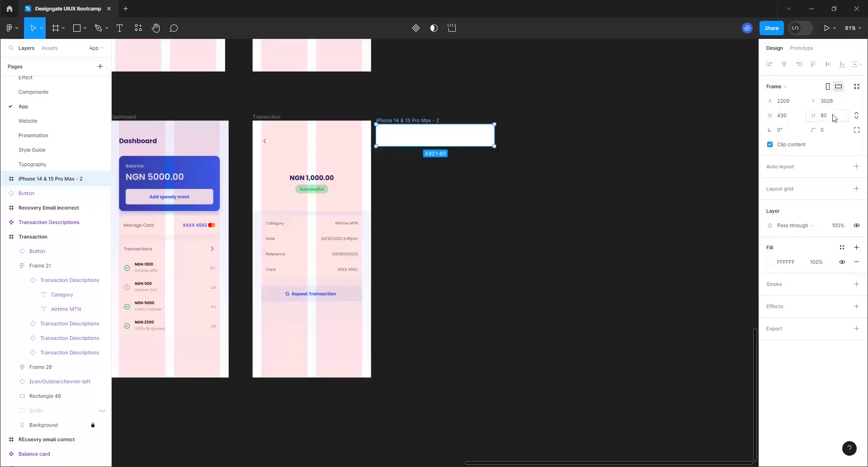
Step: Move the new frame down beside the lower part of the Transaction screen and rename it Tabbar
{"action": "left_click", "coordinate": [412, 120]}
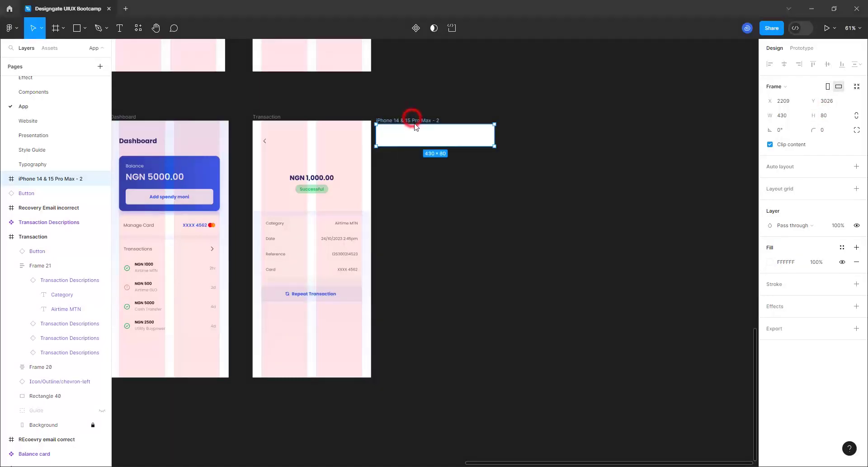
{"action": "left_click", "coordinate": [415, 121]}
{"action": "left_click_drag", "start_coordinate": [416, 122], "coordinate": [425, 346]}
{"action": "double_click", "coordinate": [426, 344]}
{"action": "type", "text": "Tabbar"}
{"action": "key", "text": "Return"}
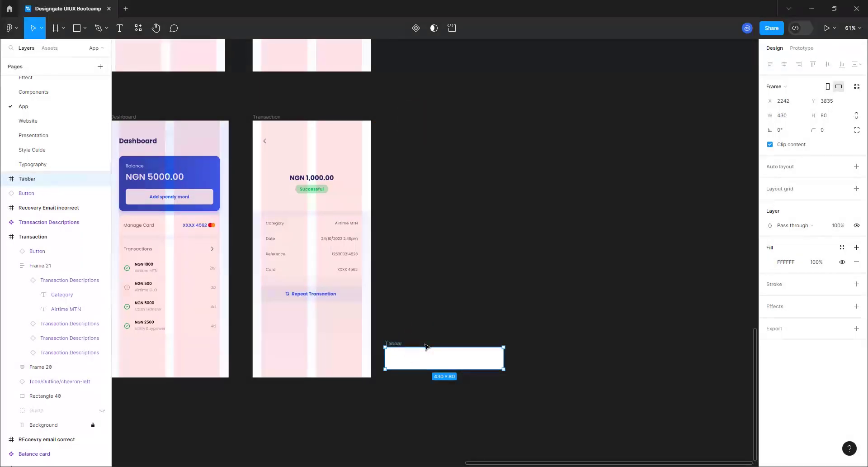
Step: Add a layout grid to the Tabbar frame, using columns with a count of 3
{"action": "key", "text": "shift+2"}
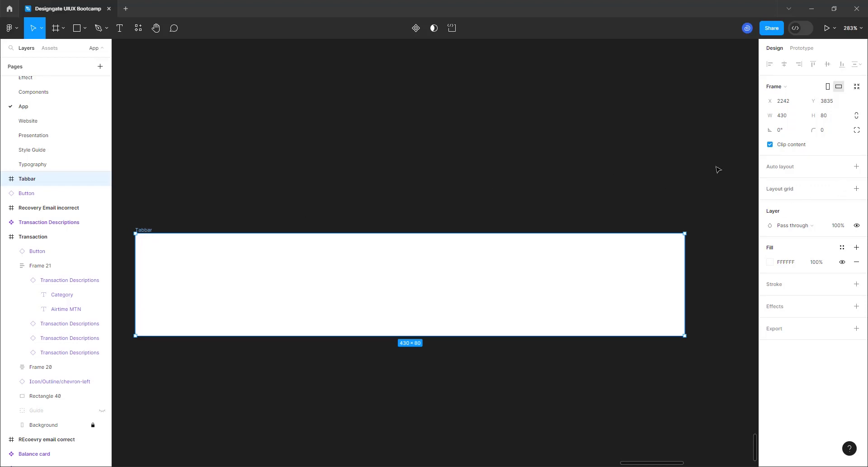
{"action": "left_click", "coordinate": [857, 189]}
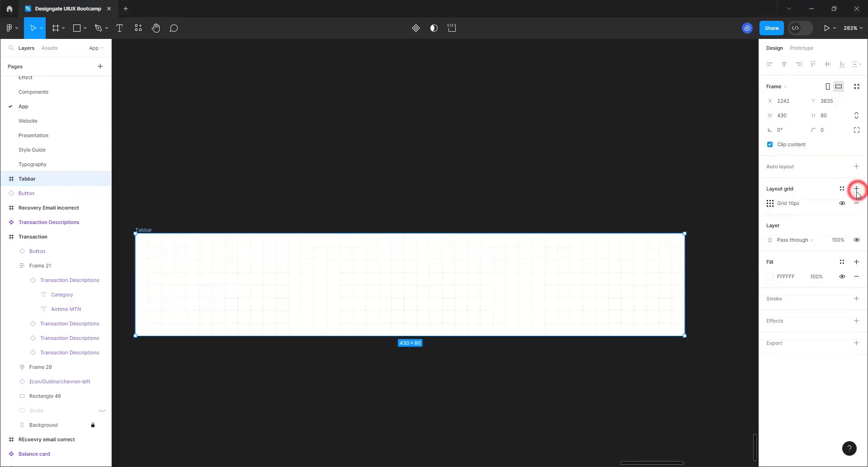
{"action": "left_click", "coordinate": [771, 203]}
{"action": "left_click", "coordinate": [672, 204]}
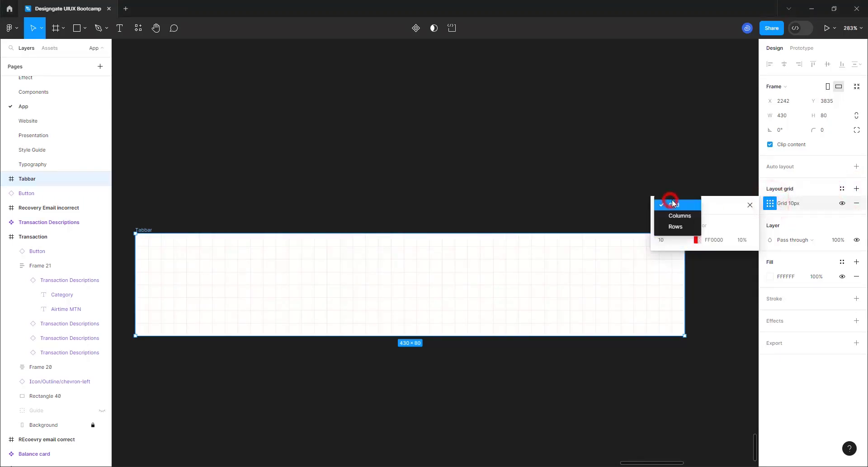
{"action": "left_click", "coordinate": [680, 216]}
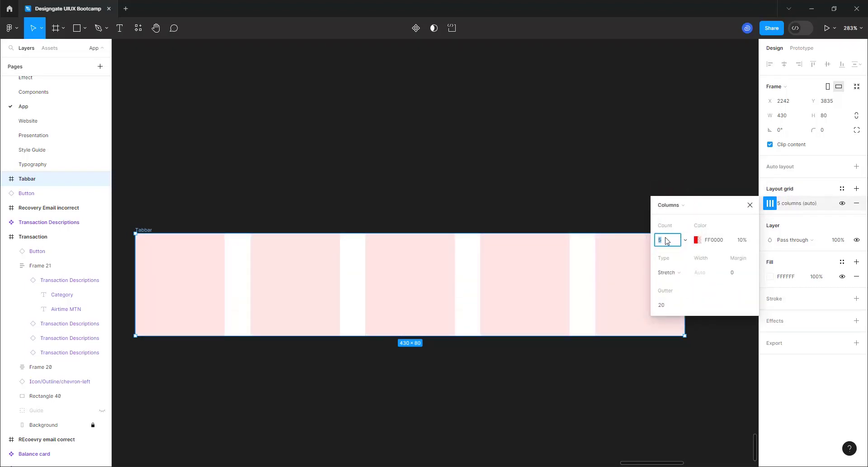
{"action": "type", "text": "3"}
{"action": "key", "text": "Return"}
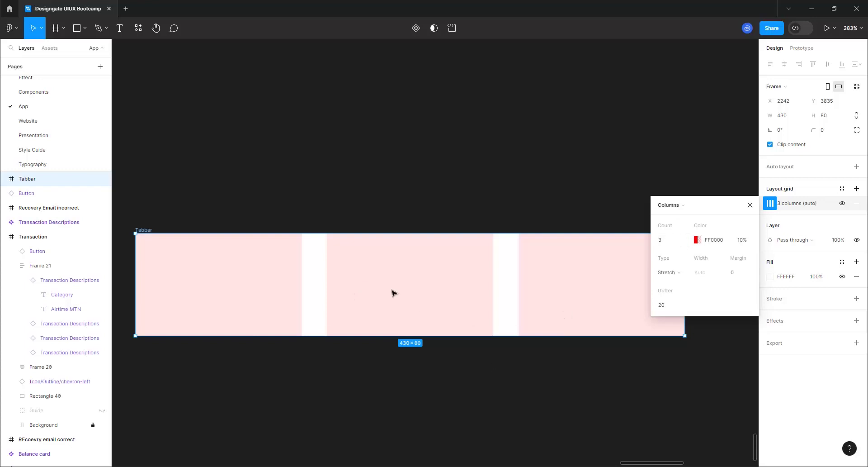
Step: Set the gutter of the Tabbar's column grid to 1
{"action": "left_click", "coordinate": [735, 273]}
{"action": "left_click", "coordinate": [668, 309]}
{"action": "key", "text": "Return"}
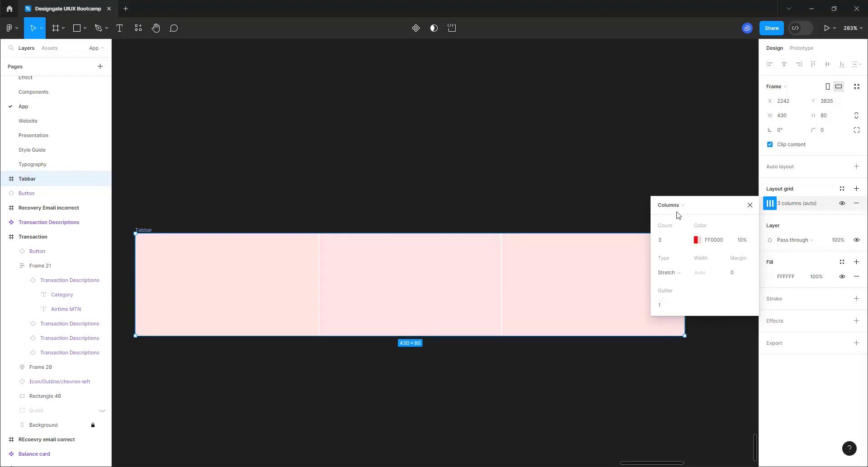
{"action": "left_click", "coordinate": [669, 121]}
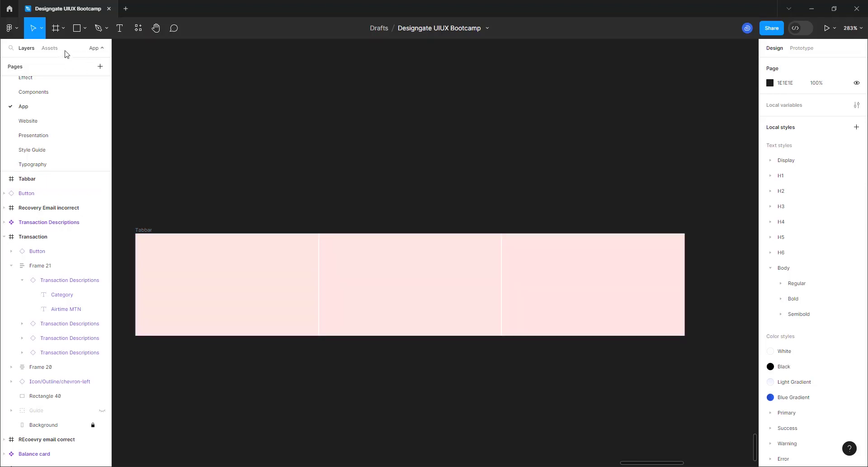
Step: Search the assets for home and place the home icon on the canvas above the Tabbar frame
{"action": "left_click", "coordinate": [51, 48]}
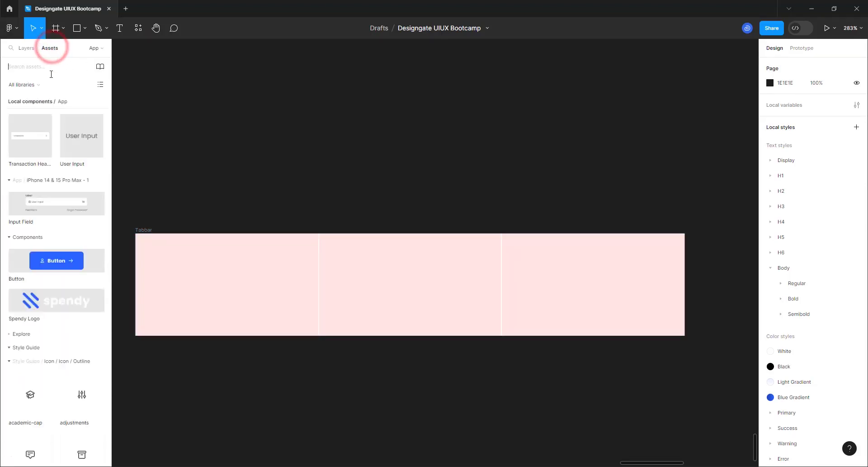
{"action": "left_click", "coordinate": [48, 68]}
{"action": "type", "text": "home"}
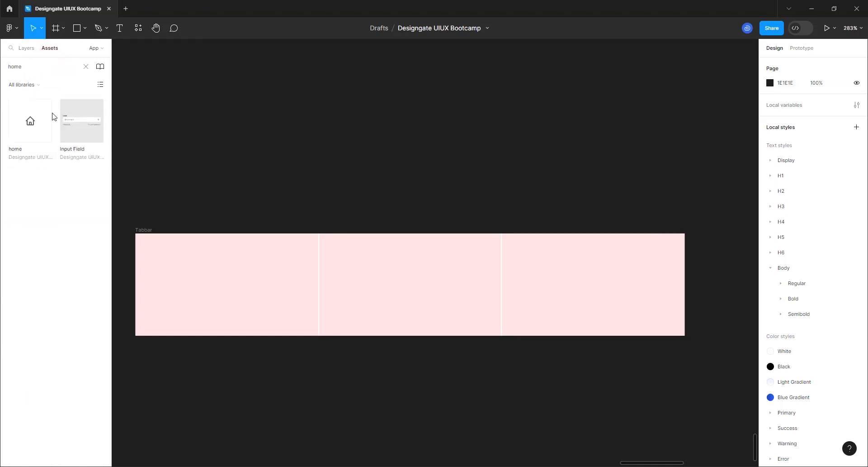
{"action": "left_click_drag", "start_coordinate": [27, 119], "coordinate": [306, 183]}
{"action": "double_click", "coordinate": [29, 67]}
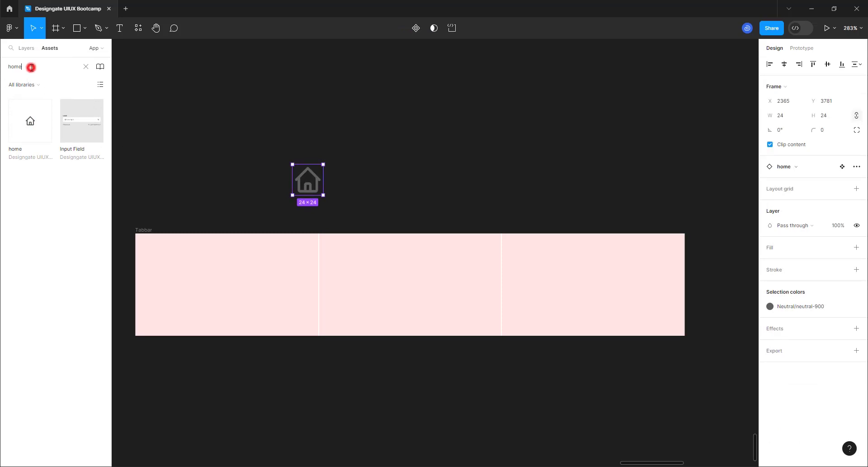
{"action": "left_click", "coordinate": [374, 178]}
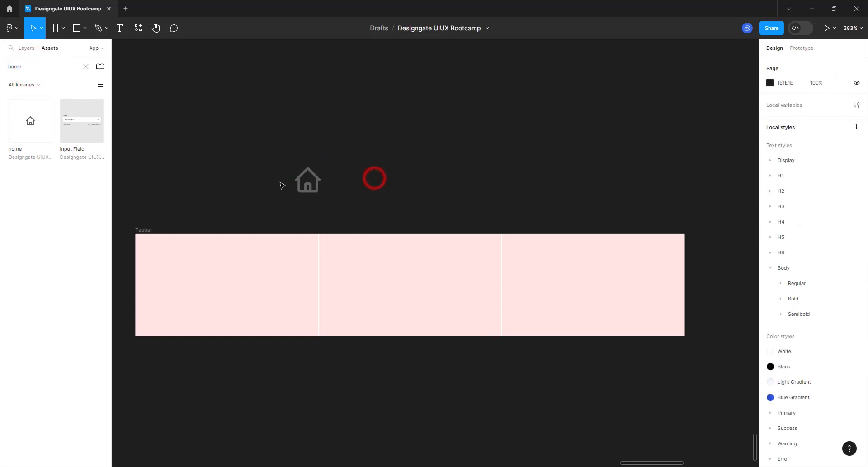
Step: Add a text label reading Home just below the home icon
{"action": "scroll", "coordinate": [316, 186], "scroll_direction": "up", "scroll_amount": 5}
{"action": "left_click", "coordinate": [252, 156]}
{"action": "left_click", "coordinate": [294, 188]}
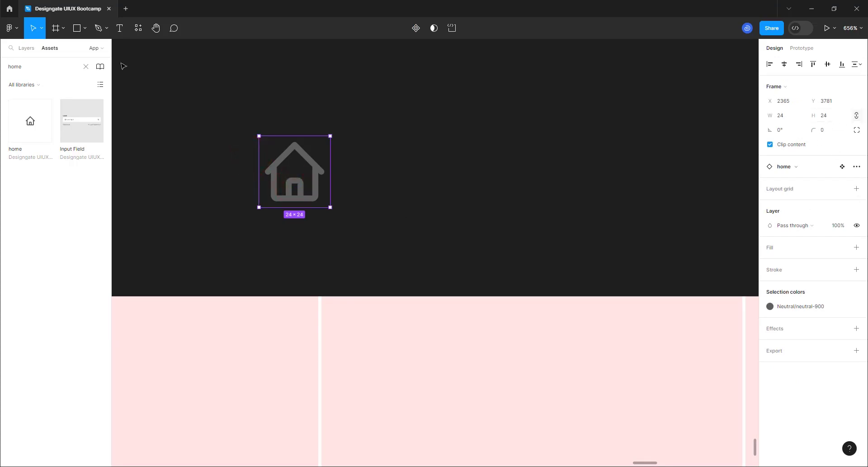
{"action": "left_click", "coordinate": [120, 28]}
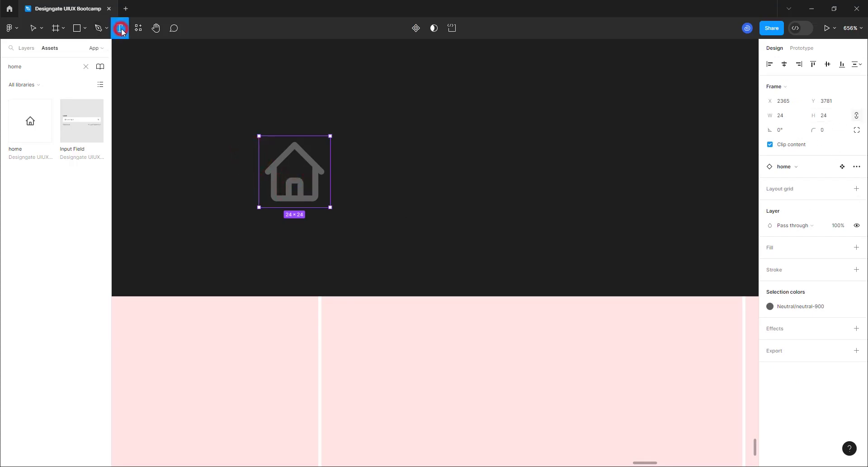
{"action": "left_click", "coordinate": [265, 232]}
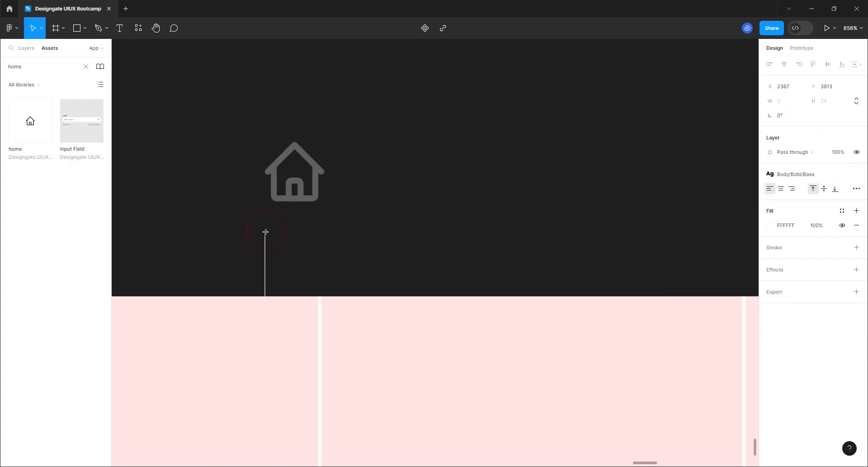
{"action": "type", "text": "Home"}
{"action": "key", "text": "Escape"}
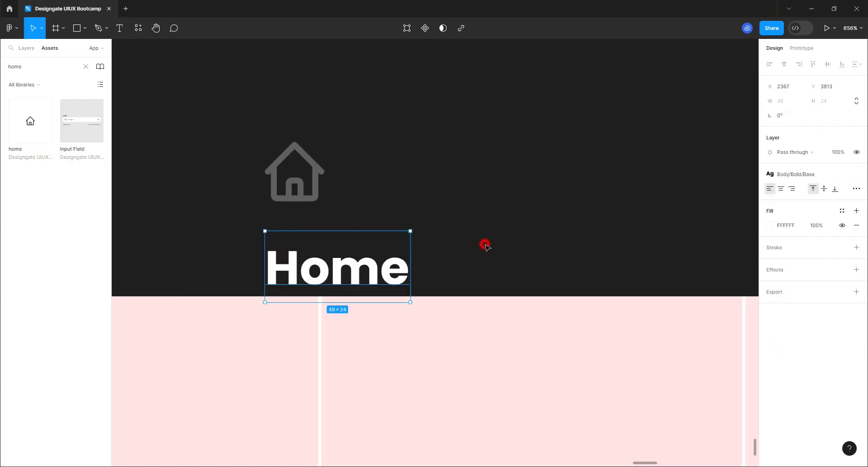
Step: Apply the Body/Regular/xSmall text style to the Home label
{"action": "left_click", "coordinate": [811, 176]}
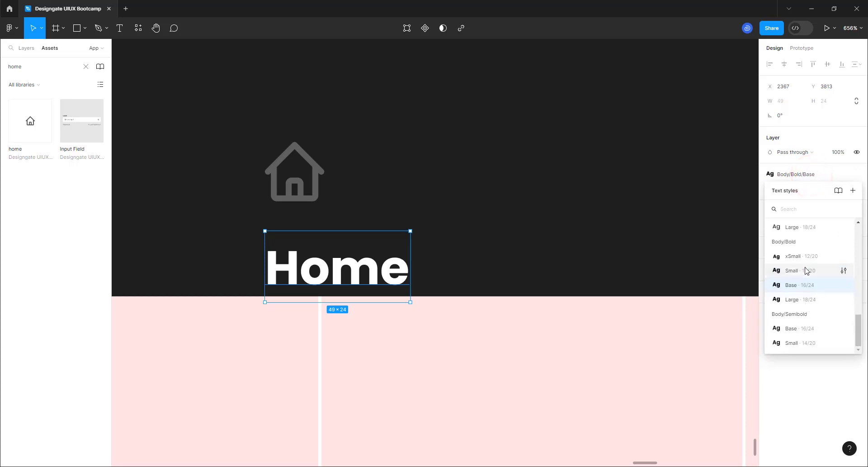
{"action": "scroll", "coordinate": [804, 255], "scroll_direction": "up", "scroll_amount": 3}
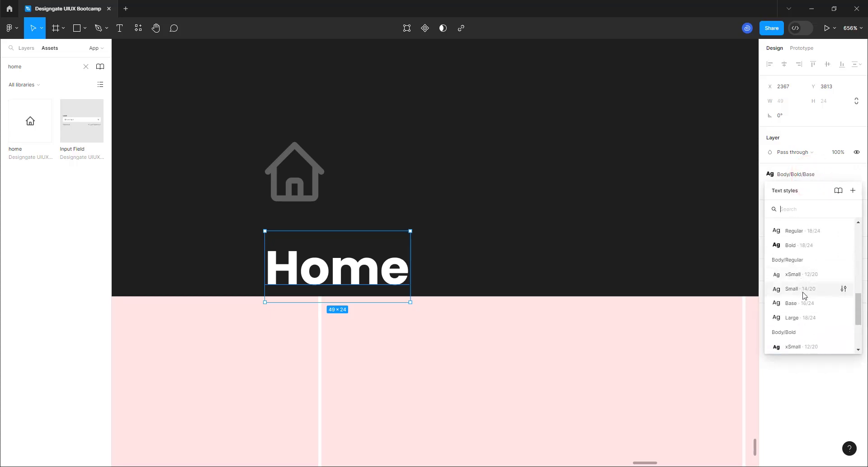
{"action": "left_click", "coordinate": [809, 274]}
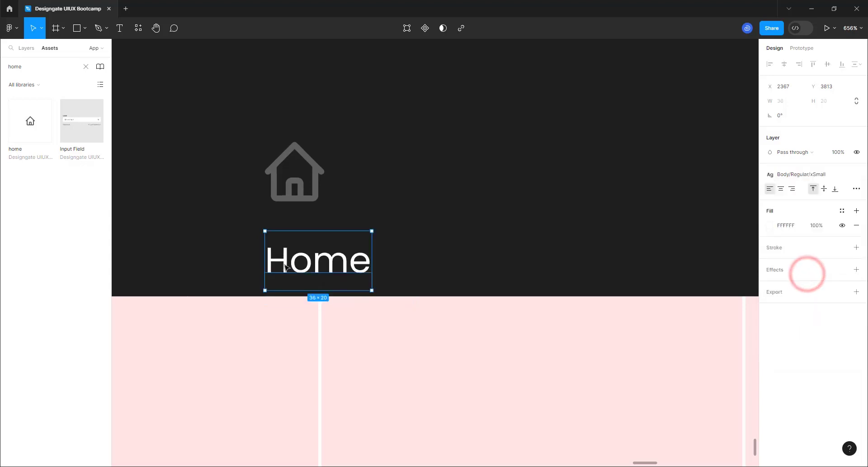
Step: Centre the Home label closely under the home icon and combine both in an auto layout frame
{"action": "left_click", "coordinate": [325, 267]}
{"action": "left_click", "coordinate": [300, 249]}
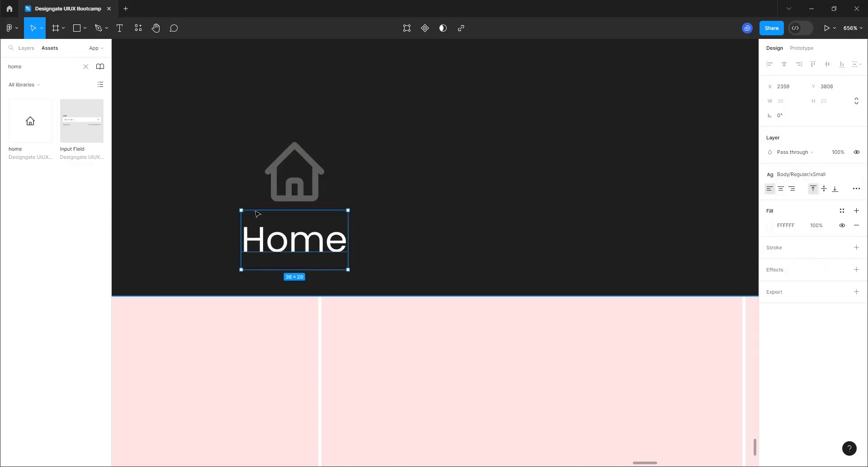
{"action": "left_click", "coordinate": [304, 181], "text": "shift"}
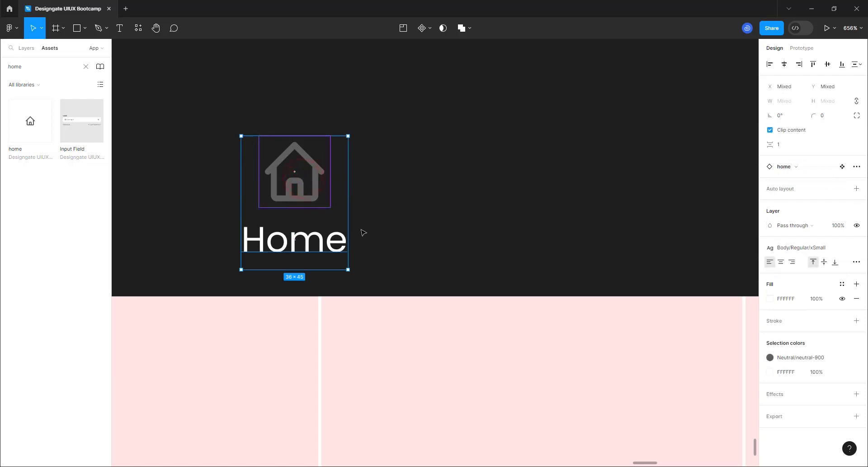
{"action": "key", "text": "shift+a"}
{"action": "double_click", "coordinate": [306, 231]}
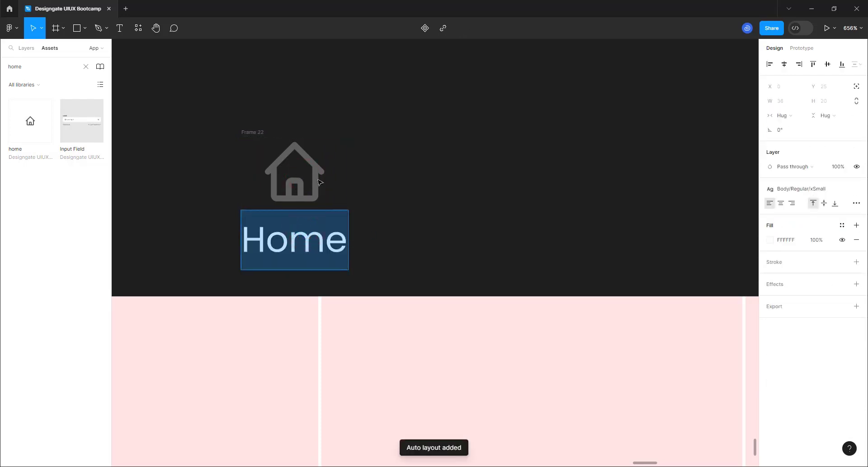
{"action": "left_click", "coordinate": [343, 171]}
{"action": "left_click", "coordinate": [374, 200]}
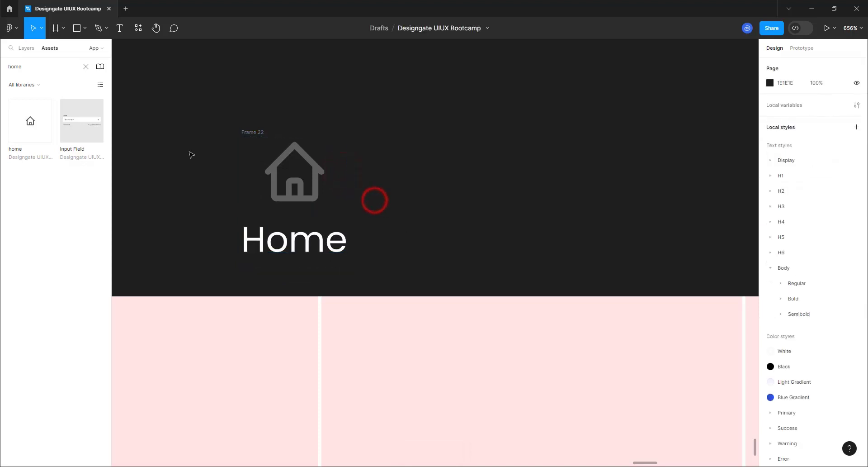
Step: Set the height of the auto layout frame holding the home icon and label to 48
{"action": "left_click", "coordinate": [261, 132]}
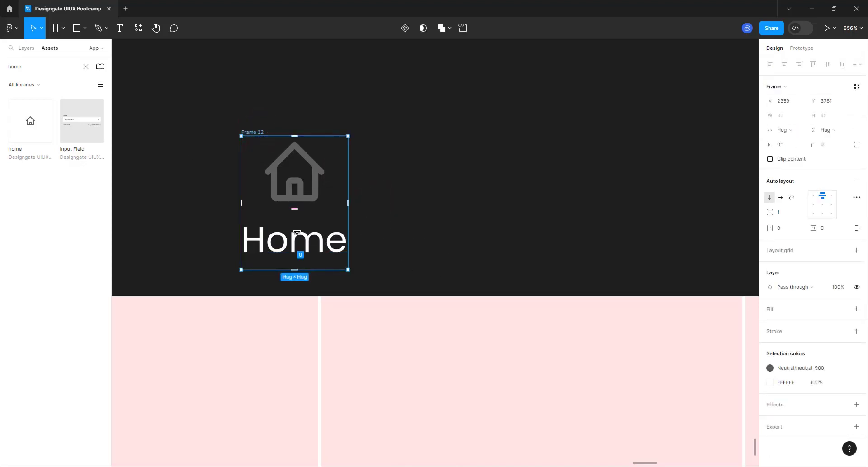
{"action": "left_click", "coordinate": [830, 115]}
{"action": "type", "text": "48"}
{"action": "key", "text": "Return"}
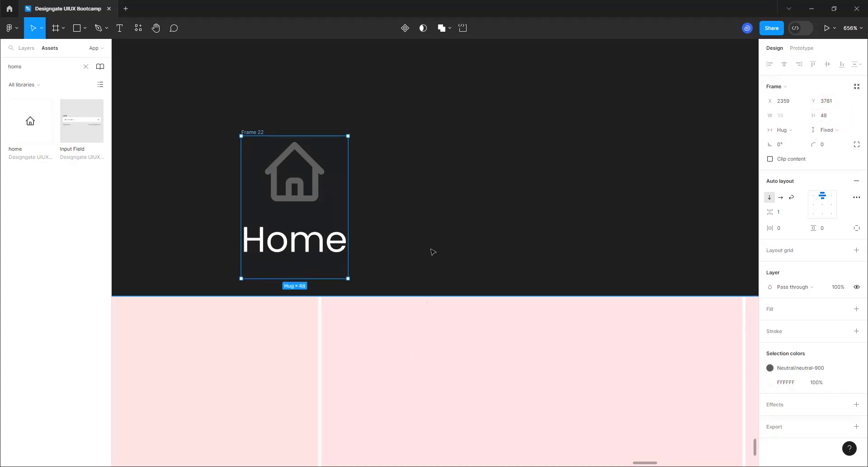
Step: Move the home item frame into the first column of the Tabbar frame
{"action": "scroll", "coordinate": [430, 250], "scroll_direction": "down", "scroll_amount": 5}
{"action": "scroll", "coordinate": [382, 240], "scroll_direction": "up", "scroll_amount": 2}
{"action": "scroll", "coordinate": [429, 199], "scroll_direction": "up", "scroll_amount": 3}
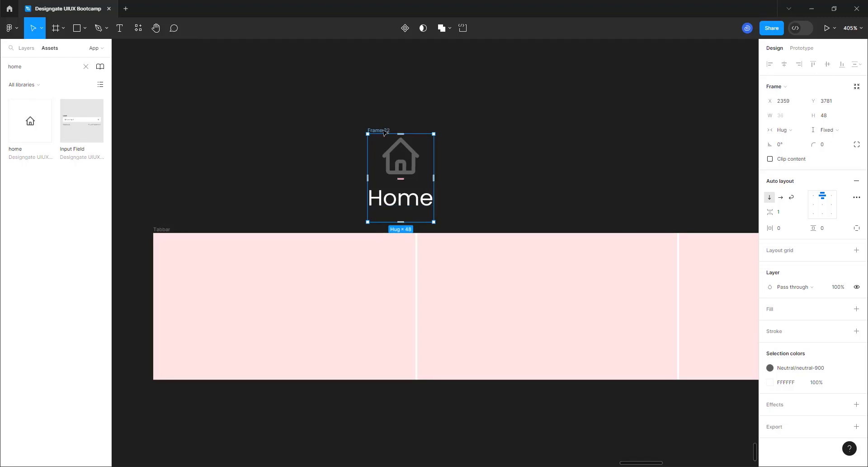
{"action": "left_click_drag", "start_coordinate": [382, 130], "coordinate": [268, 277]}
{"action": "scroll", "coordinate": [247, 375], "scroll_direction": "up", "scroll_amount": 2}
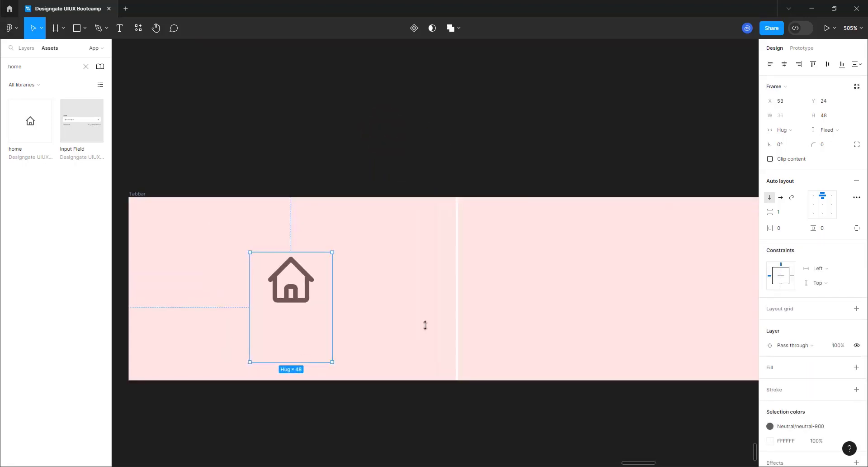
Step: Apply the Neutral/neutral-700 colour style to the fill of the Home label
{"action": "double_click", "coordinate": [300, 334]}
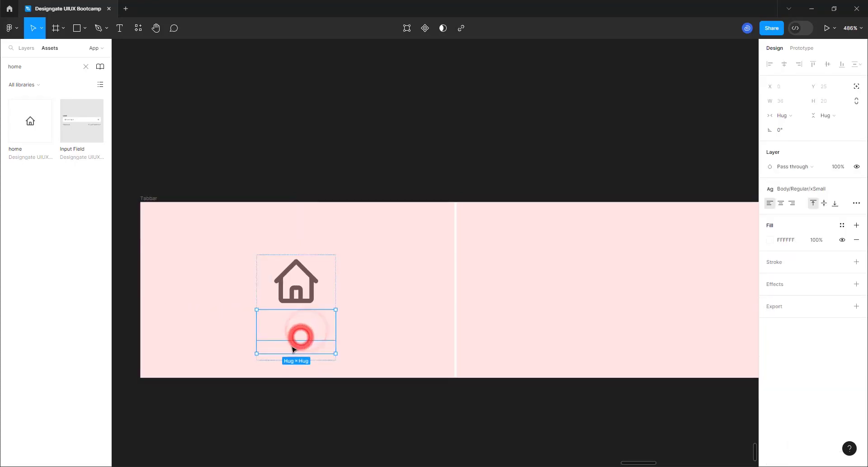
{"action": "left_click", "coordinate": [842, 226]}
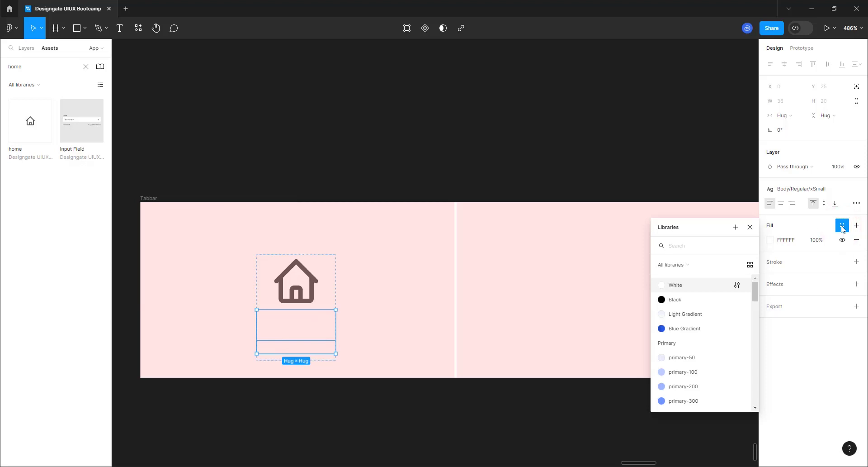
{"action": "scroll", "coordinate": [711, 337], "scroll_direction": "down", "scroll_amount": 15}
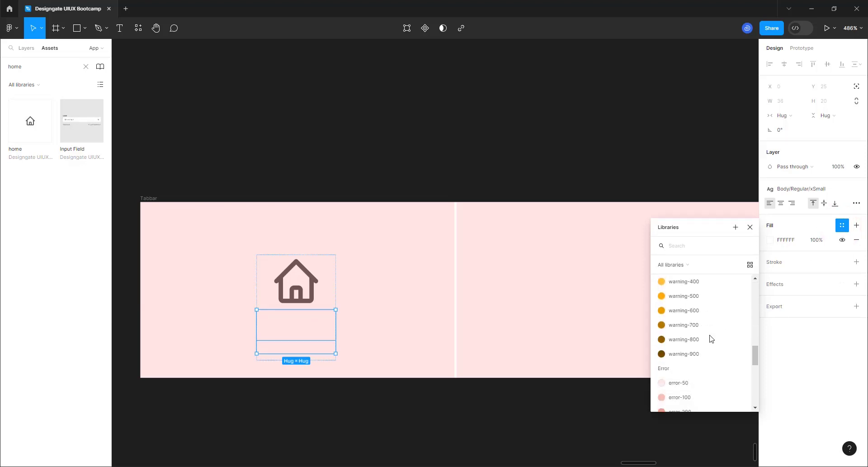
{"action": "scroll", "coordinate": [694, 339], "scroll_direction": "down", "scroll_amount": 6}
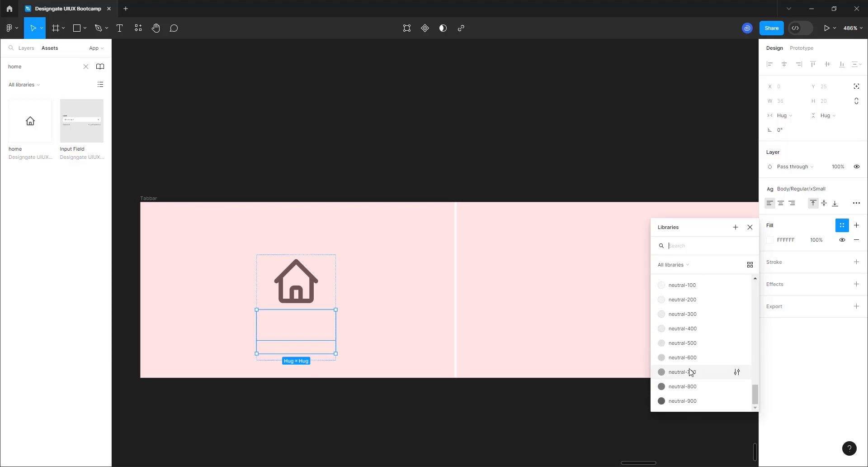
{"action": "left_click", "coordinate": [689, 371]}
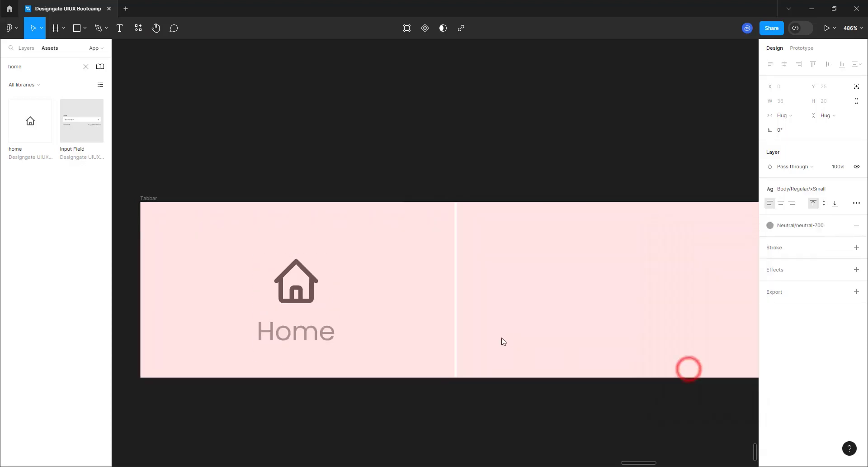
{"action": "left_click", "coordinate": [376, 279]}
Step: Stretch the home item frame to fill the first column at 143 × 80 and centre its contents in both directions
{"action": "scroll", "coordinate": [201, 290], "scroll_direction": "down", "scroll_amount": 4}
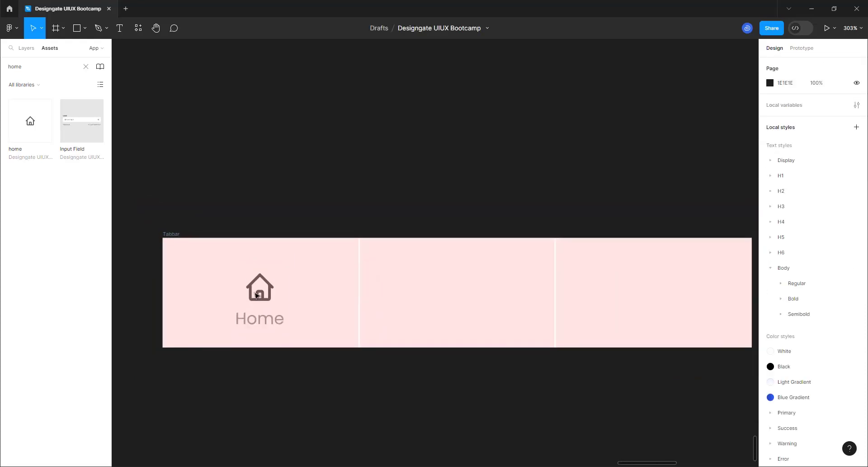
{"action": "scroll", "coordinate": [217, 303], "scroll_direction": "up", "scroll_amount": 2}
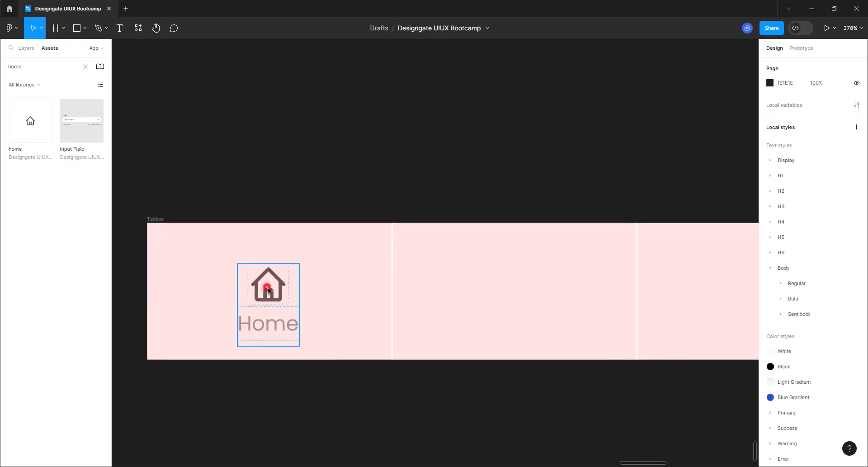
{"action": "left_click", "coordinate": [241, 295]}
{"action": "left_click_drag", "start_coordinate": [220, 291], "coordinate": [148, 280]}
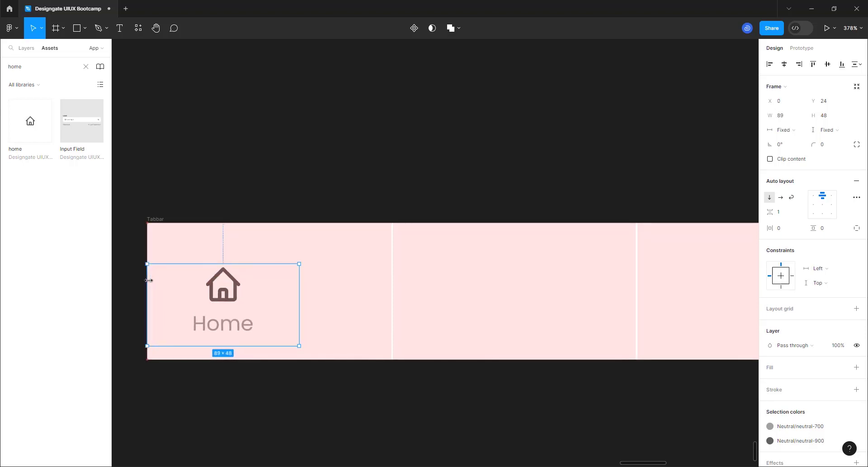
{"action": "left_click_drag", "start_coordinate": [328, 293], "coordinate": [391, 308]}
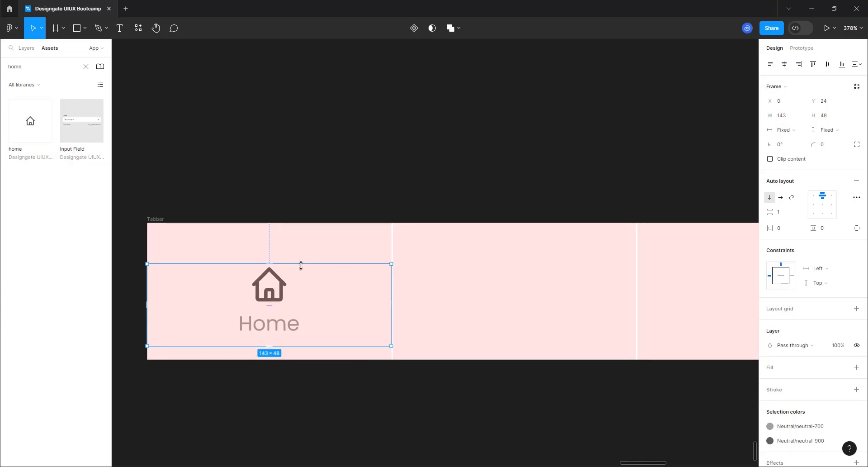
{"action": "left_click_drag", "start_coordinate": [301, 243], "coordinate": [301, 222]}
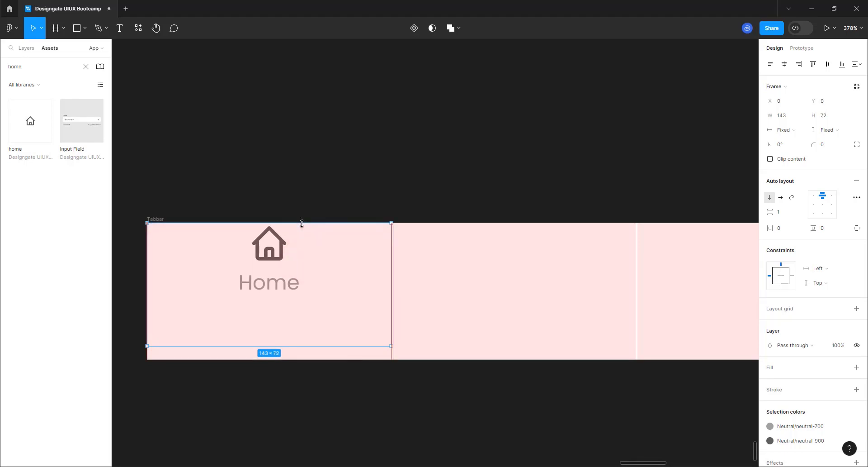
{"action": "left_click_drag", "start_coordinate": [285, 348], "coordinate": [283, 357]}
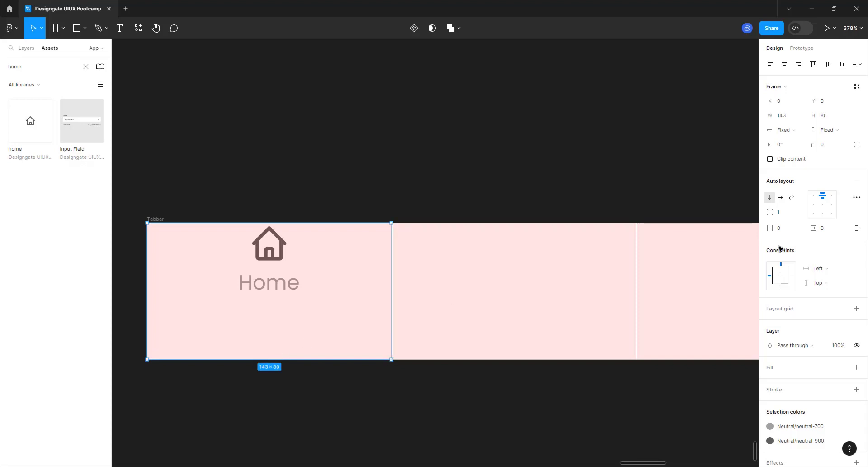
{"action": "left_click", "coordinate": [823, 206]}
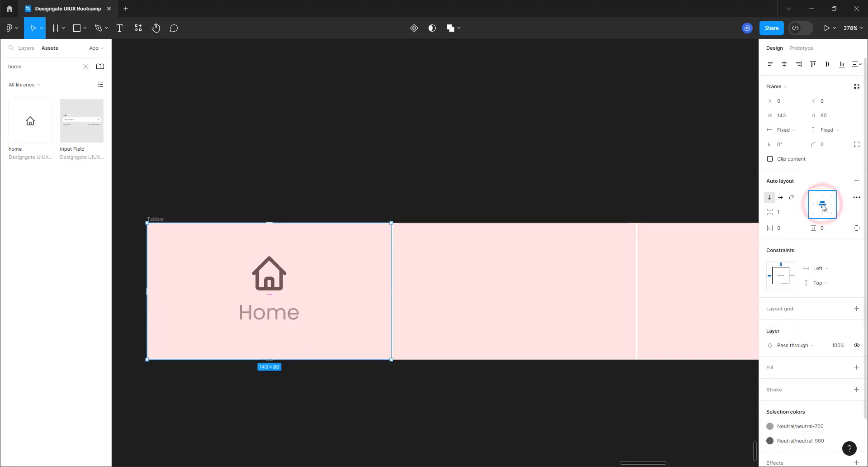
Step: Duplicate the home item into the third column and align the copy to the right edge of the Tabbar frame
{"action": "scroll", "coordinate": [253, 294], "scroll_direction": "down", "scroll_amount": 3}
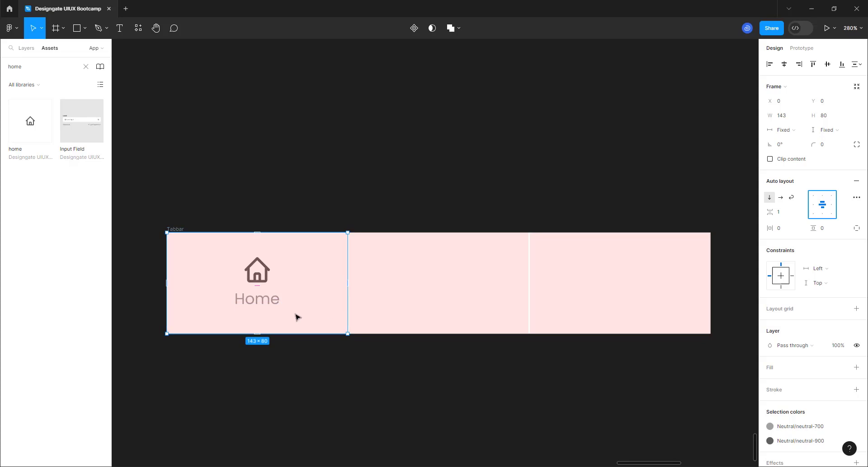
{"action": "key", "text": "alt+d"}
{"action": "key", "text": "alt+h"}
{"action": "left_click", "coordinate": [322, 173]}
{"action": "double_click", "coordinate": [316, 295]}
{"action": "key", "text": "ctrl+d"}
{"action": "left_click_drag", "start_coordinate": [315, 280], "coordinate": [677, 281]}
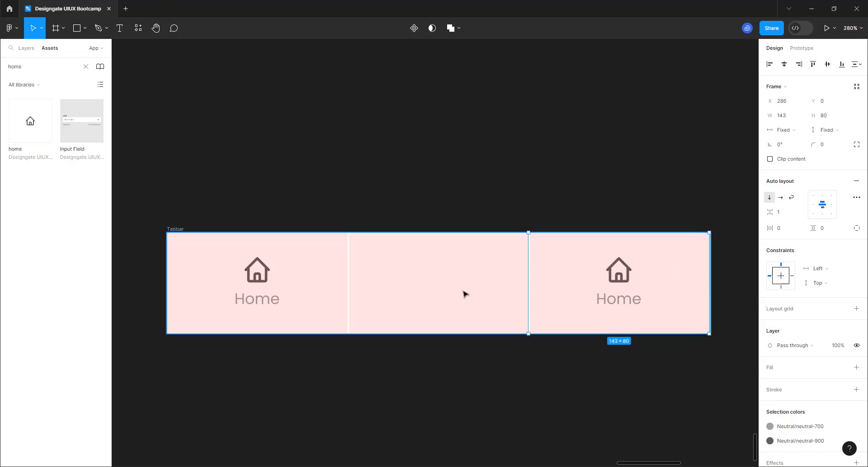
{"action": "scroll", "coordinate": [378, 239], "scroll_direction": "down", "scroll_amount": 3}
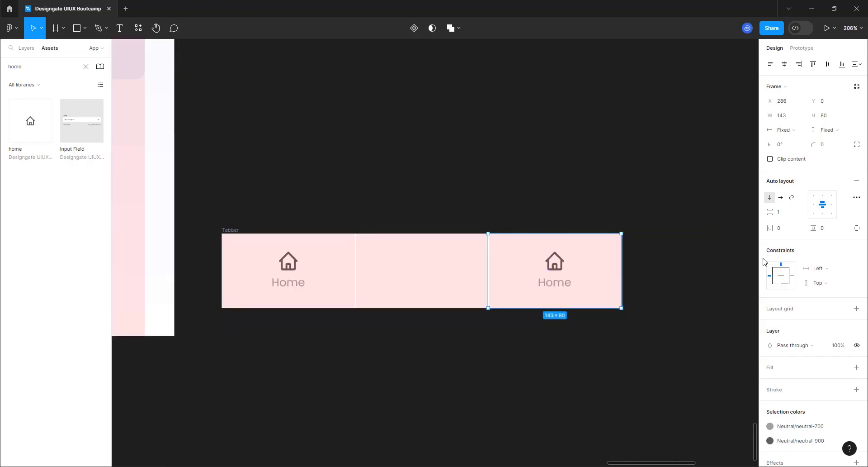
{"action": "left_click", "coordinate": [800, 64]}
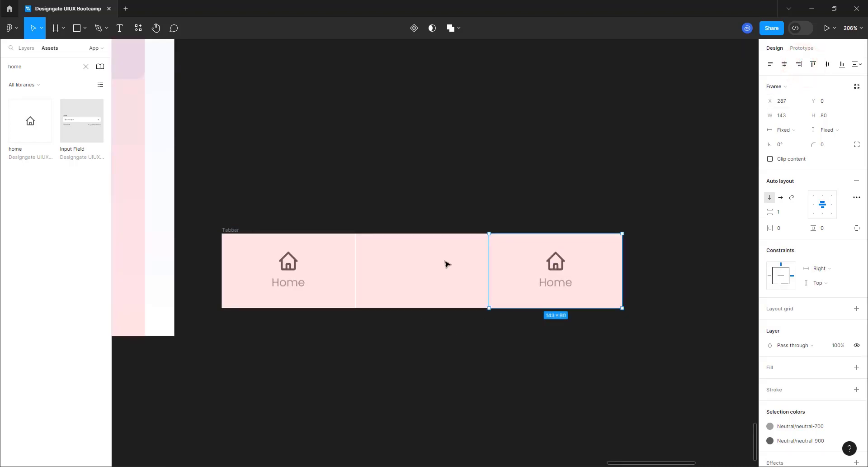
Step: Change the label of the third column's item to Profile
{"action": "scroll", "coordinate": [445, 261], "scroll_direction": "up", "scroll_amount": 1}
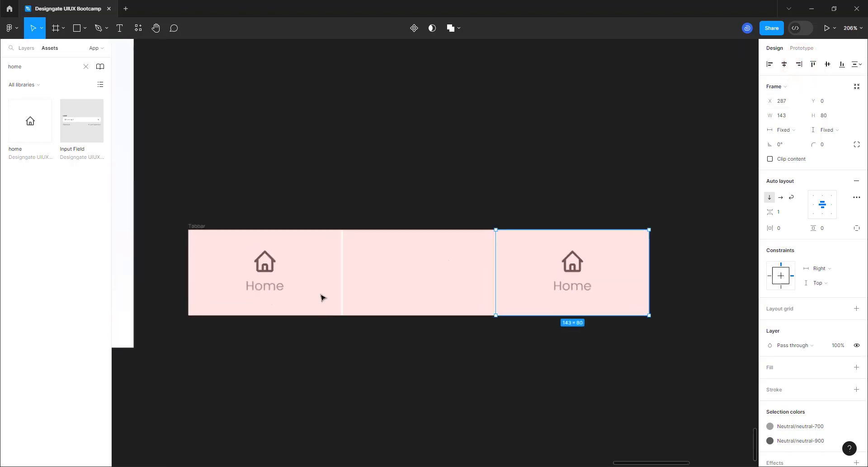
{"action": "left_click", "coordinate": [575, 287]}
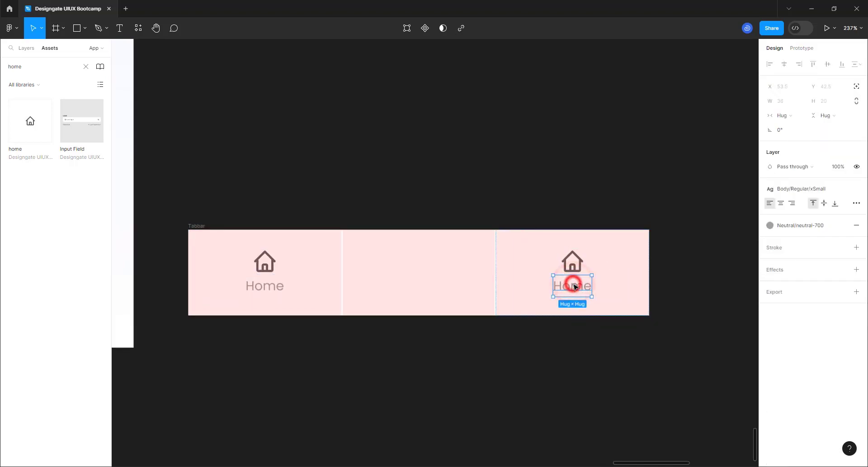
{"action": "double_click", "coordinate": [575, 287]}
{"action": "type", "text": "Profile"}
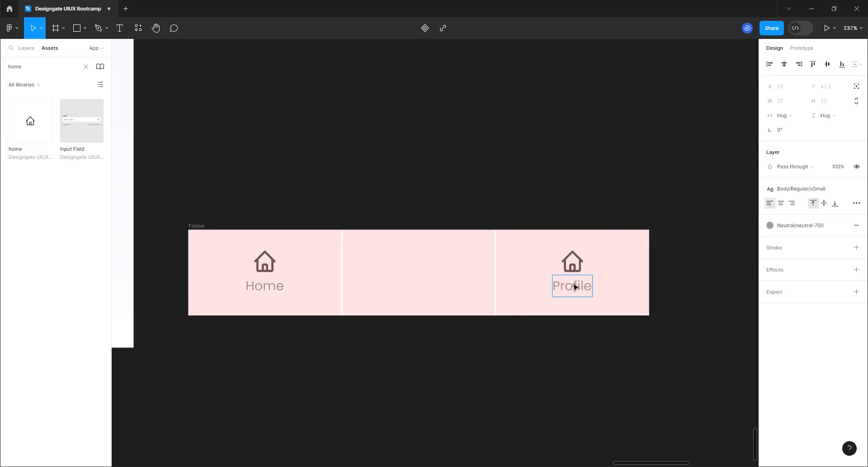
{"action": "left_click", "coordinate": [573, 387]}
Step: Swap the home icon above the Profile label for the Icon/Outline/user-circle component
{"action": "left_click", "coordinate": [572, 261]}
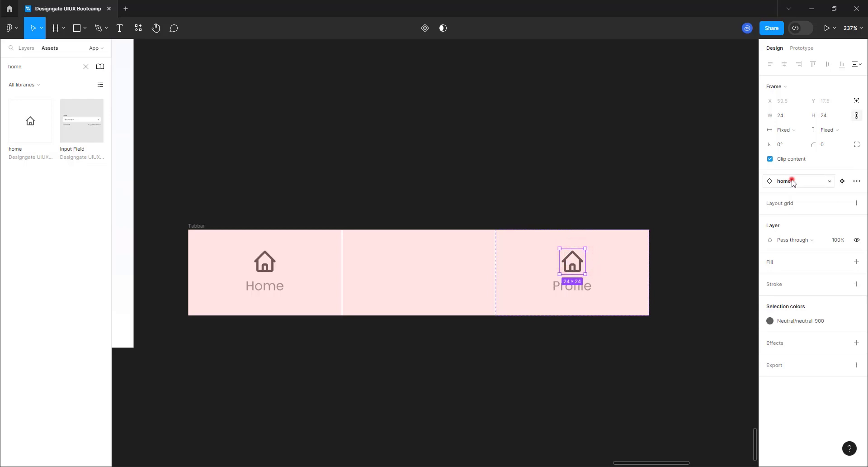
{"action": "left_click", "coordinate": [792, 180]}
{"action": "type", "text": "user"}
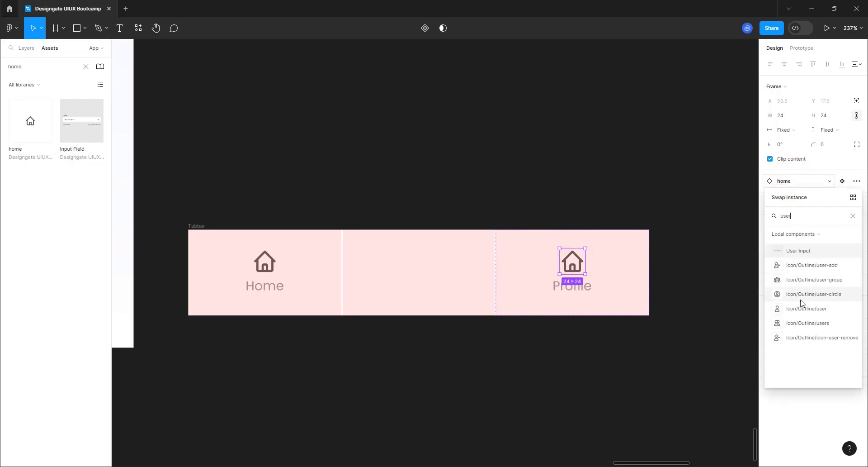
{"action": "left_click", "coordinate": [799, 296]}
{"action": "left_click", "coordinate": [576, 355]}
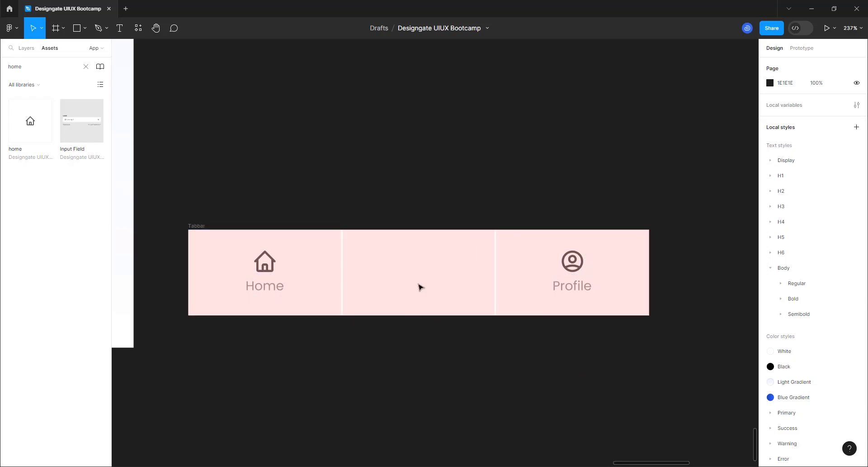
Step: Draw a frame above the Tabbar's middle column, sized 56 × 56 with a corner radius of 100
{"action": "left_click", "coordinate": [26, 49]}
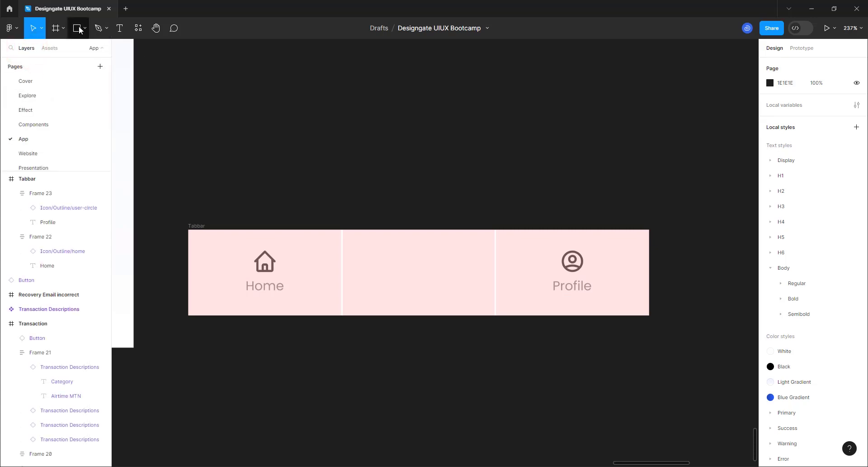
{"action": "left_click", "coordinate": [55, 28]}
{"action": "mouse_move", "coordinate": [387, 139]}
{"action": "left_mouse_down"}
{"action": "mouse_move", "coordinate": [452, 190]}
{"action": "mouse_move", "coordinate": [456, 209]}
{"action": "left_mouse_up"}
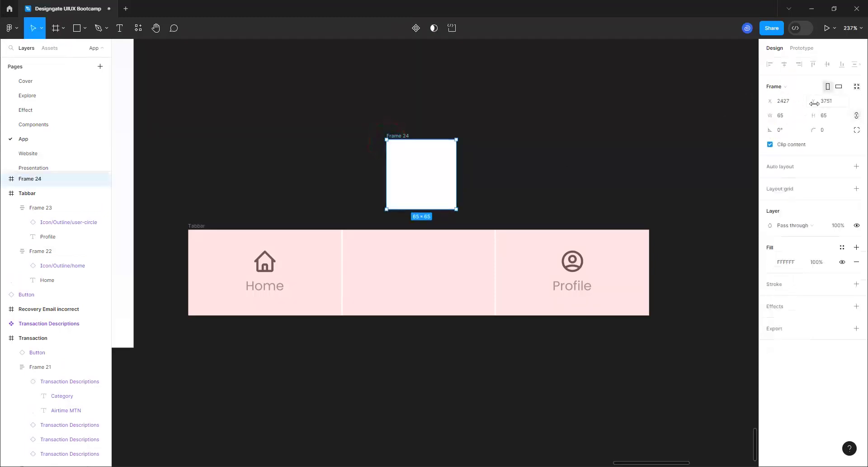
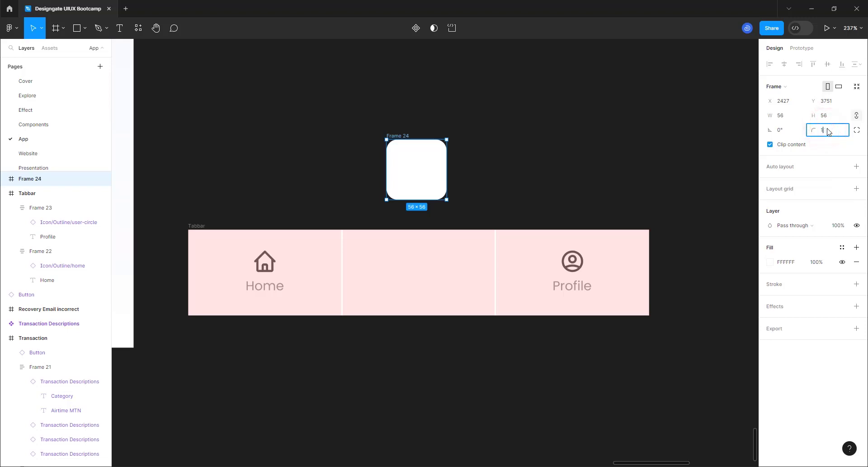
{"action": "type", "text": "00"}
{"action": "key", "text": "Return"}
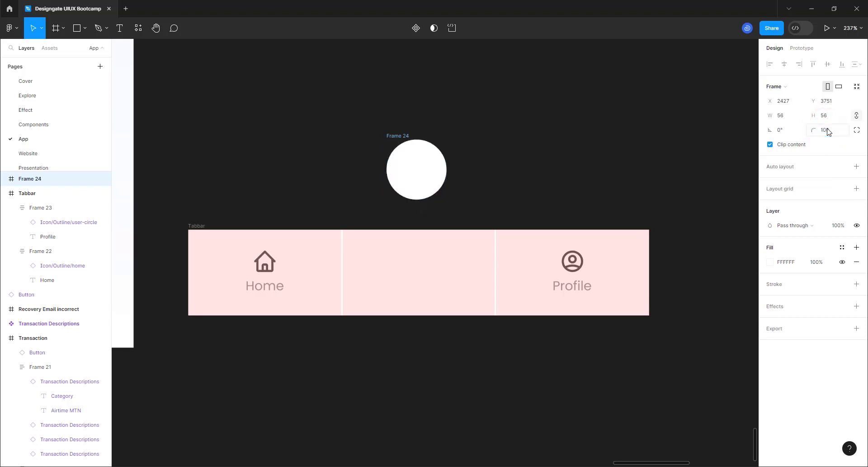
Step: Rename the circular frame as LOgo Contaner
{"action": "double_click", "coordinate": [404, 137]}
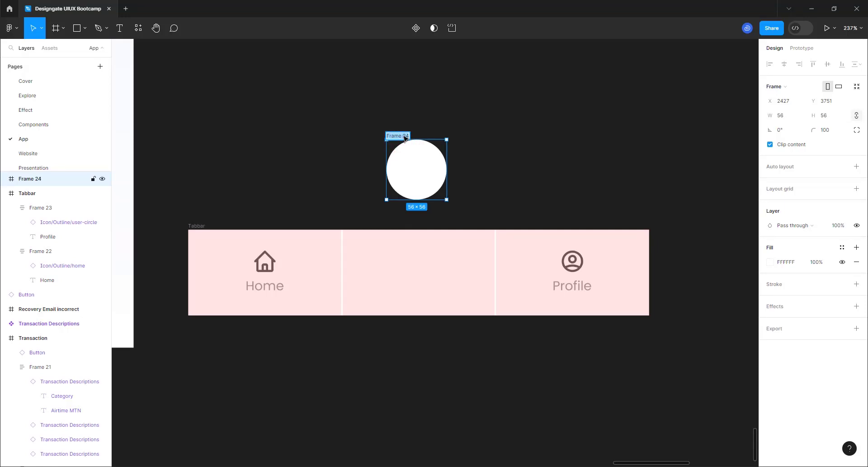
{"action": "type", "text": "LC"}
{"action": "key", "text": "Return"}
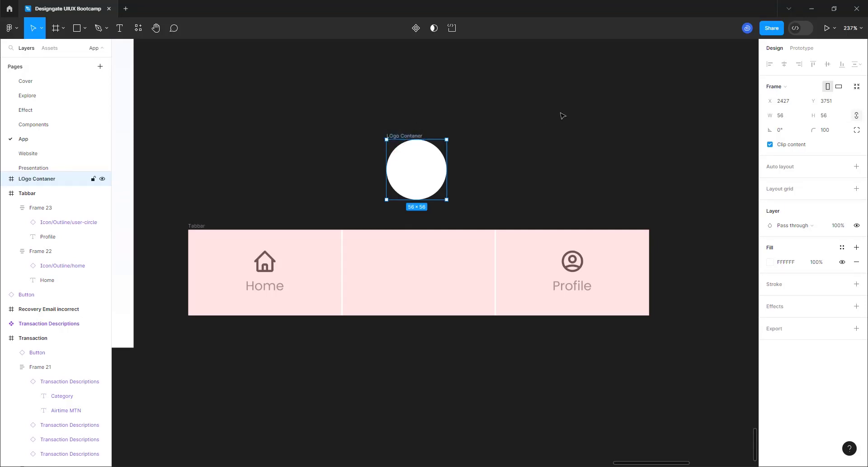
{"action": "left_click", "coordinate": [531, 89]}
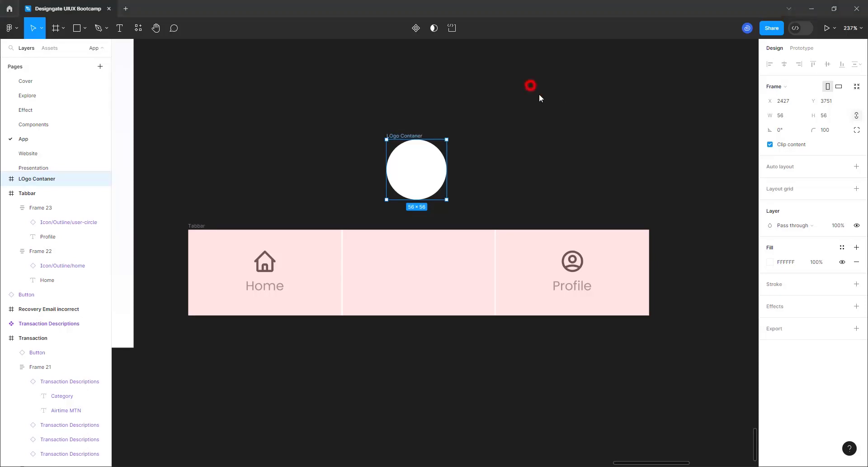
Step: Clear the assets search and place the Spendy Logo component on the canvas beside the circular frame
{"action": "left_click", "coordinate": [49, 49]}
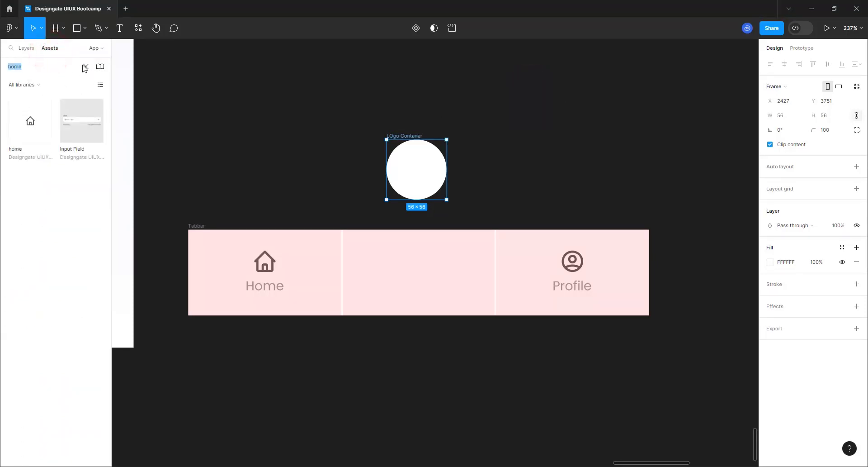
{"action": "left_click", "coordinate": [84, 67]}
{"action": "left_click_drag", "start_coordinate": [60, 432], "coordinate": [483, 183]}
{"action": "left_click", "coordinate": [480, 228]}
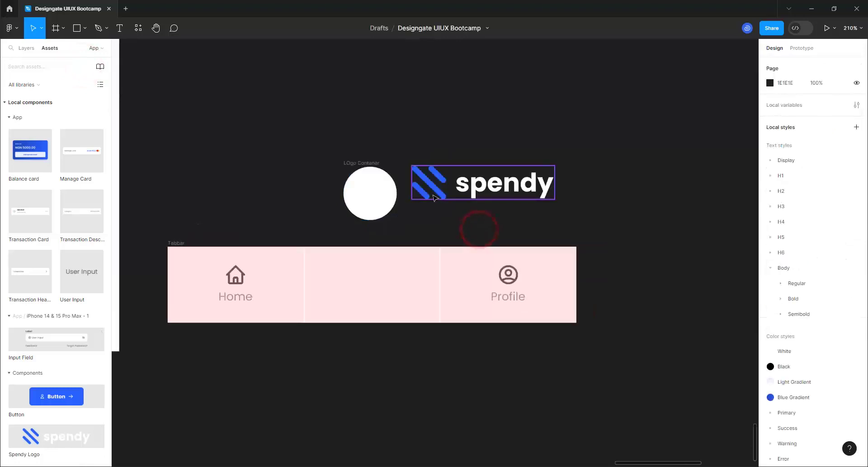
Step: Move the Spendy Logo slightly away from the circular frame and detach it from its component
{"action": "left_click", "coordinate": [433, 198]}
{"action": "left_click_drag", "start_coordinate": [429, 177], "coordinate": [448, 203]}
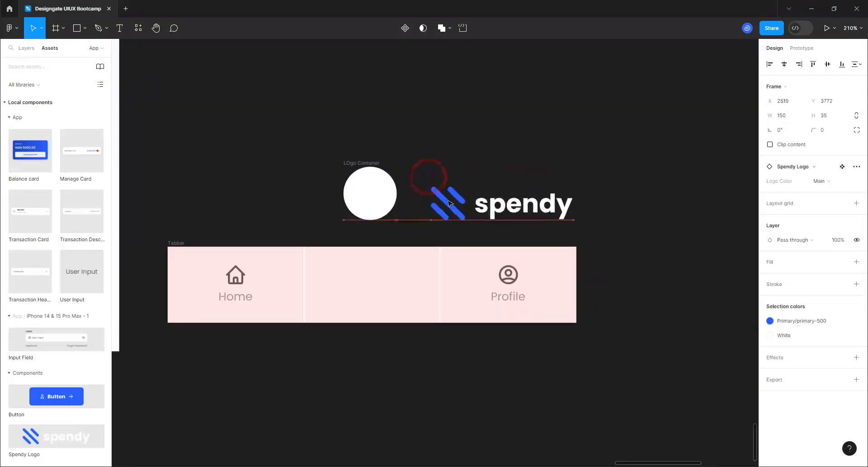
{"action": "right_click", "coordinate": [447, 203]}
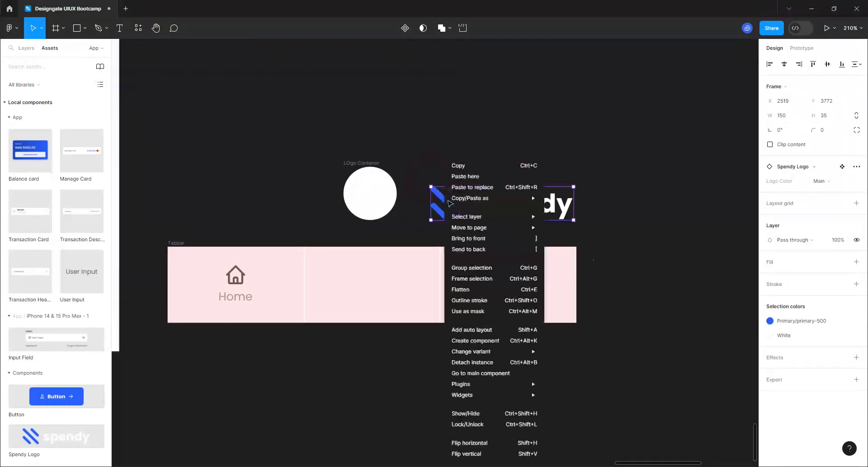
{"action": "left_click", "coordinate": [476, 362]}
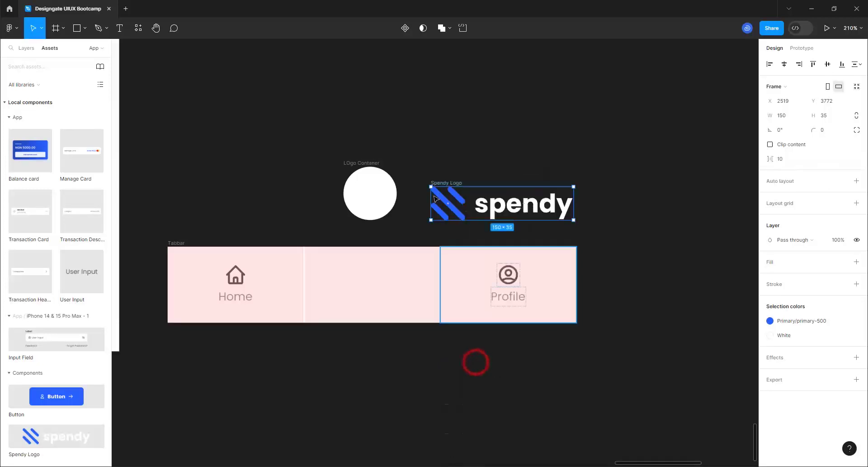
Step: Pull the blue striped symbol out of the Spendy Logo frame and delete the remaining frame with the wordmark
{"action": "left_click", "coordinate": [442, 154]}
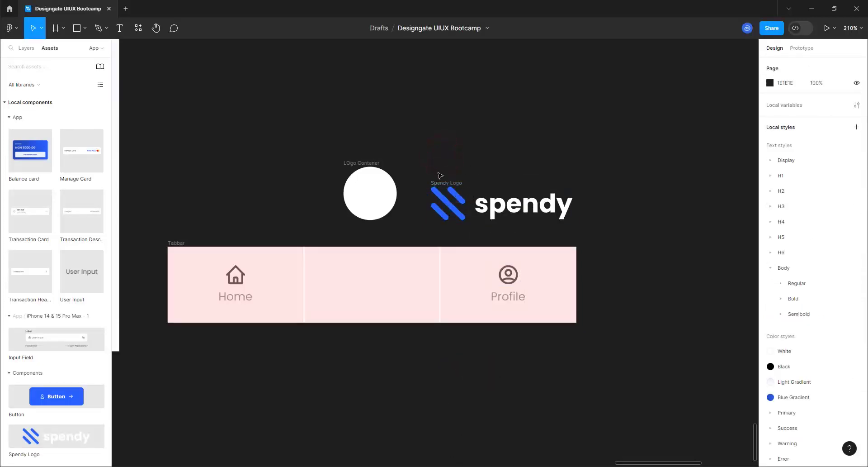
{"action": "left_click", "coordinate": [442, 181]}
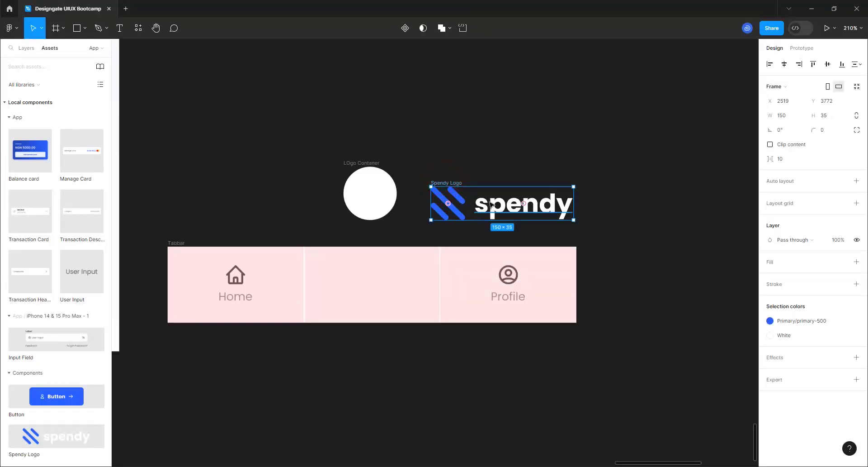
{"action": "double_click", "coordinate": [462, 207]}
{"action": "double_click", "coordinate": [462, 208]}
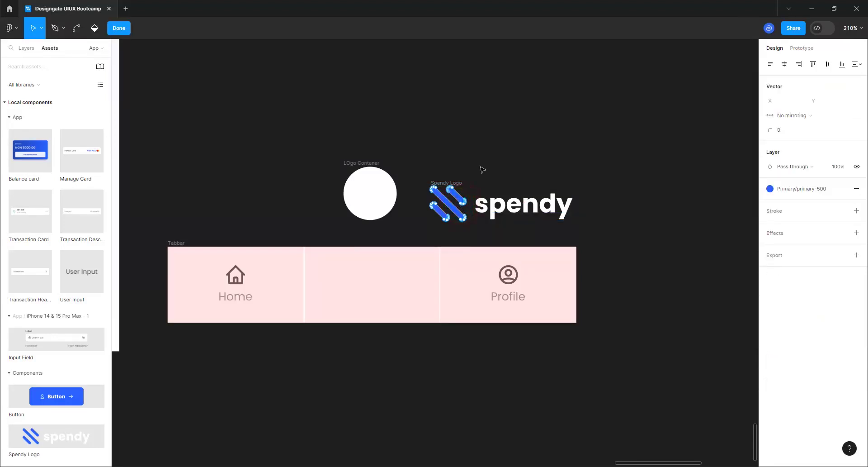
{"action": "left_click", "coordinate": [480, 165]}
{"action": "left_click", "coordinate": [119, 28]}
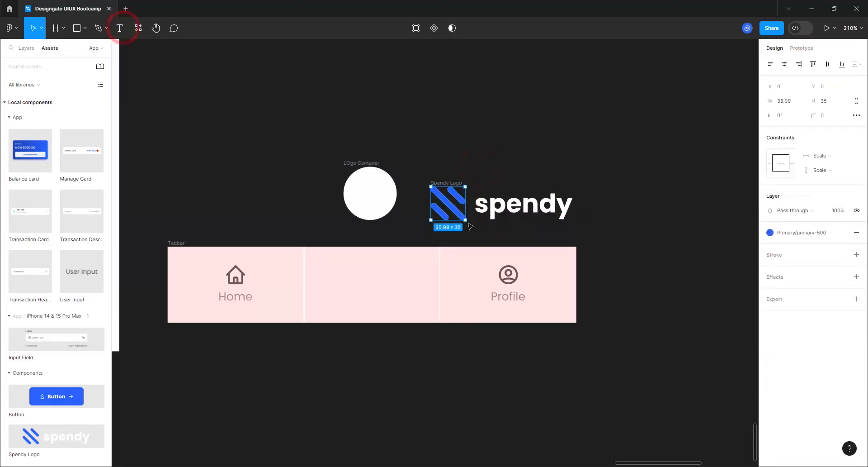
{"action": "left_click_drag", "start_coordinate": [457, 210], "coordinate": [465, 149]}
{"action": "left_click", "coordinate": [455, 181]}
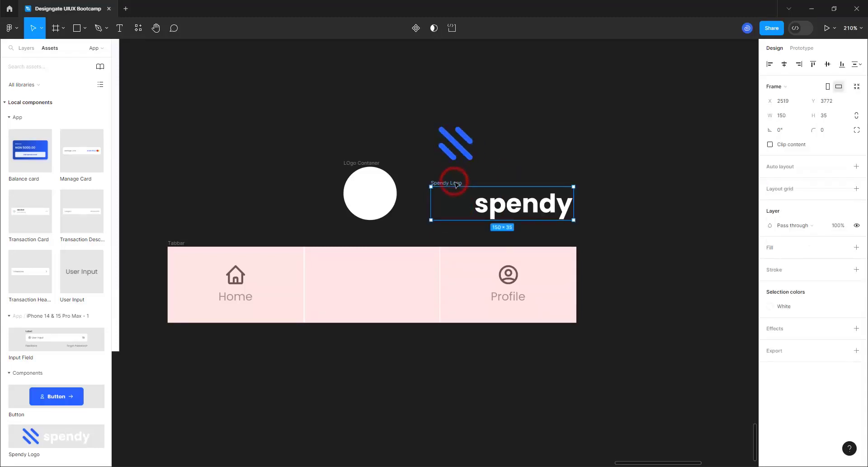
{"action": "key", "text": "Delete"}
Step: Place the striped symbol beside the circular frame, lock its proportions and set its height to 28
{"action": "left_click", "coordinate": [454, 148]}
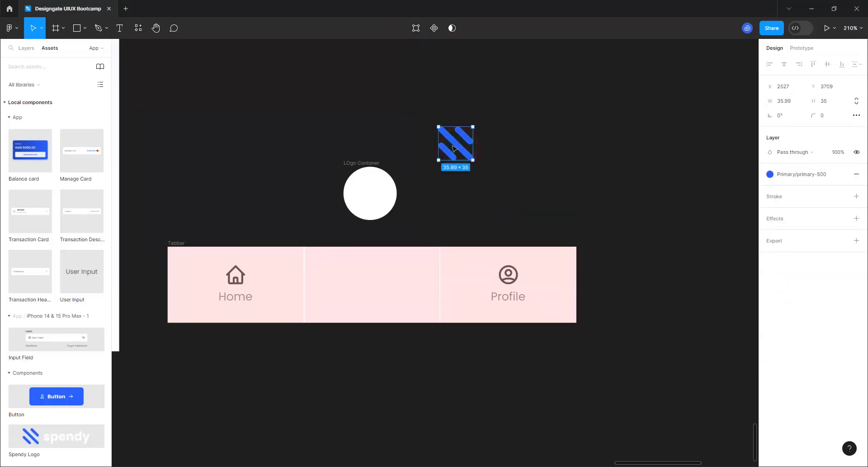
{"action": "left_click_drag", "start_coordinate": [451, 149], "coordinate": [440, 182]}
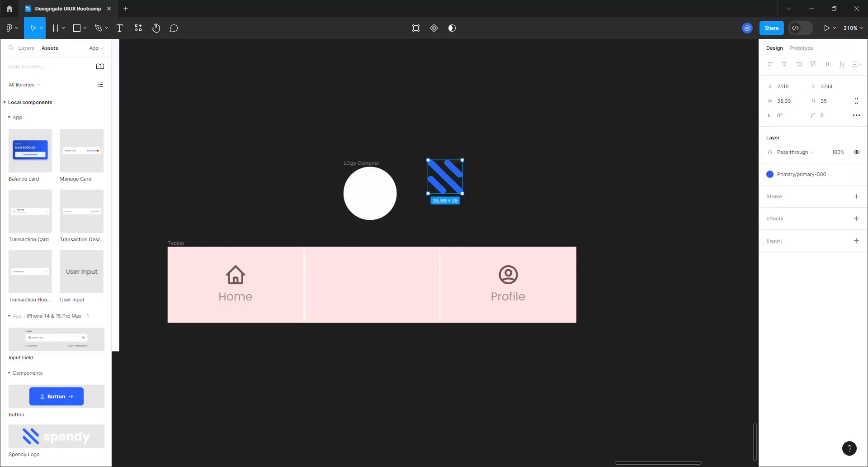
{"action": "left_click", "coordinate": [856, 106]}
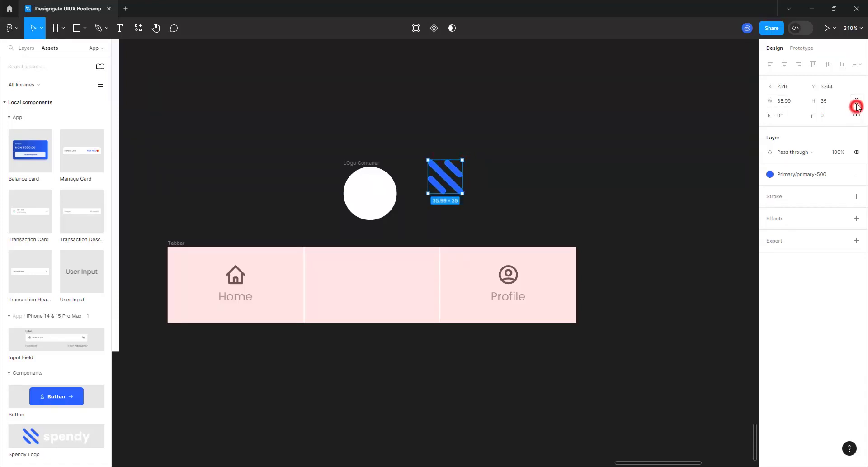
{"action": "left_click", "coordinate": [830, 103]}
{"action": "key", "text": "Return"}
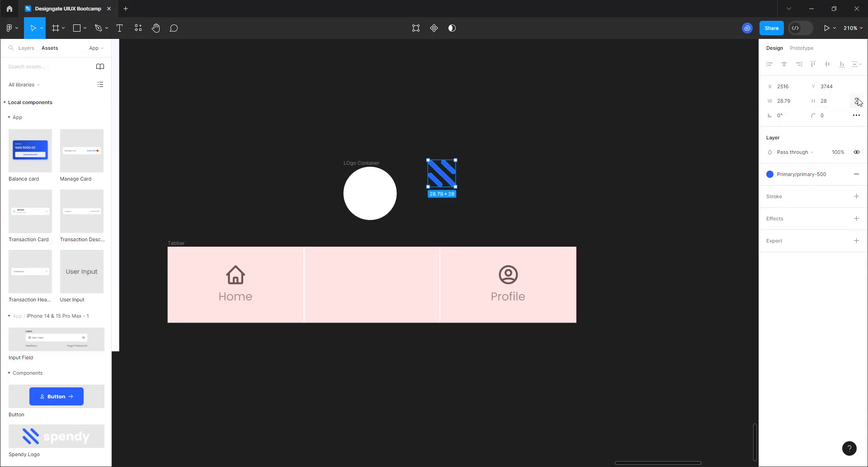
Step: Center the striped symbol inside the LOgo Contaner frame and move that frame into the Tabbar's middle column
{"action": "left_click_drag", "start_coordinate": [443, 172], "coordinate": [370, 193]}
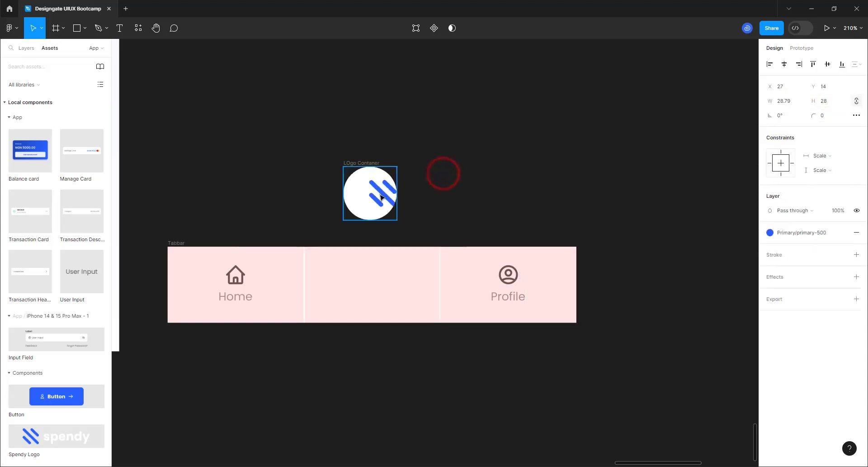
{"action": "left_click", "coordinate": [784, 64]}
{"action": "left_click", "coordinate": [827, 64]}
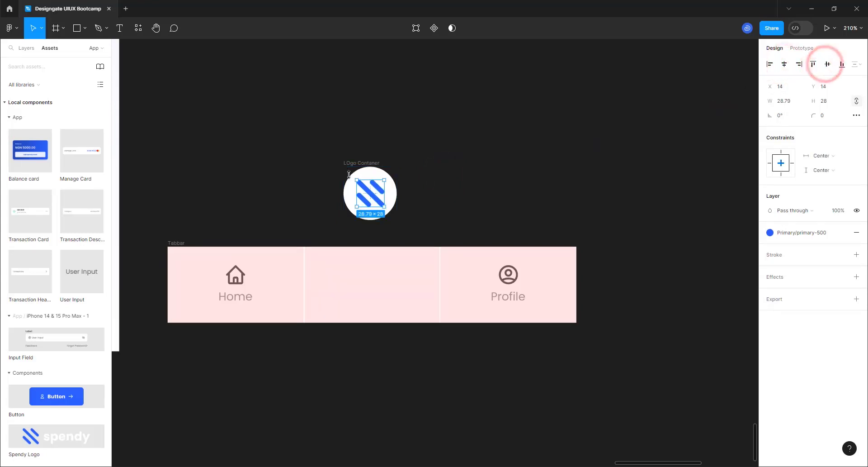
{"action": "left_click_drag", "start_coordinate": [360, 164], "coordinate": [362, 259]}
{"action": "left_click_drag", "start_coordinate": [341, 295], "coordinate": [342, 295]}
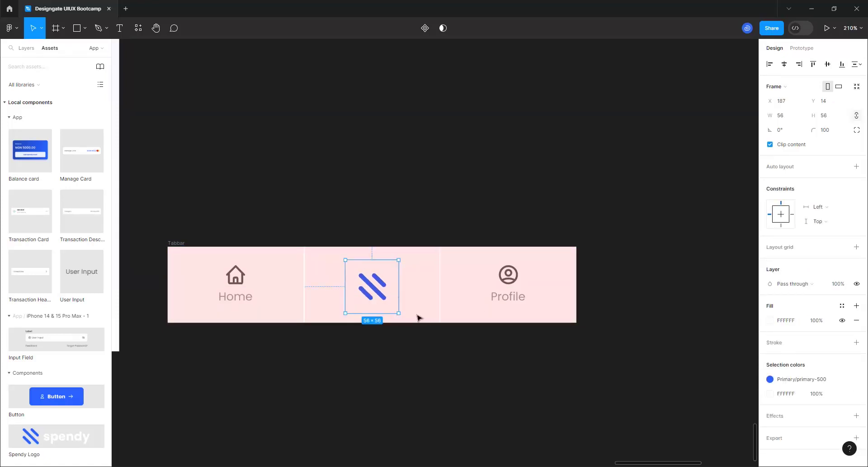
Step: Apply the neutral-900 color style to the fill of the circular logo container
{"action": "left_click", "coordinate": [841, 307]}
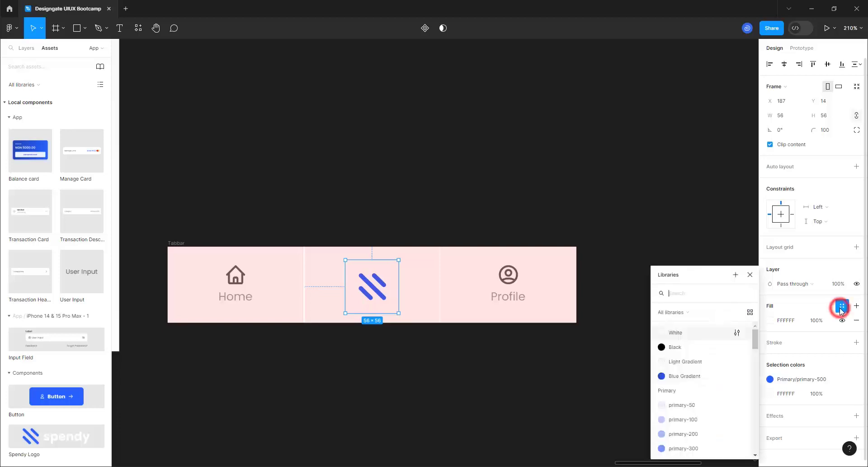
{"action": "scroll", "coordinate": [699, 377], "scroll_direction": "down", "scroll_amount": 5}
{"action": "scroll", "coordinate": [699, 378], "scroll_direction": "down", "scroll_amount": 15}
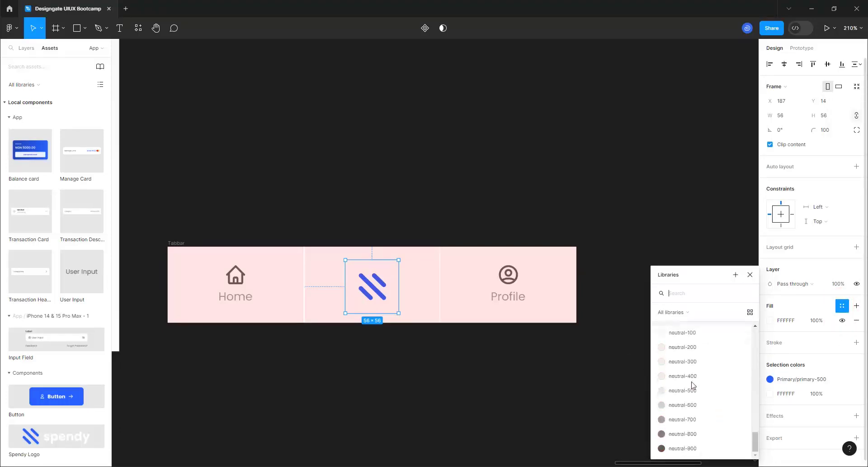
{"action": "left_click", "coordinate": [676, 445]}
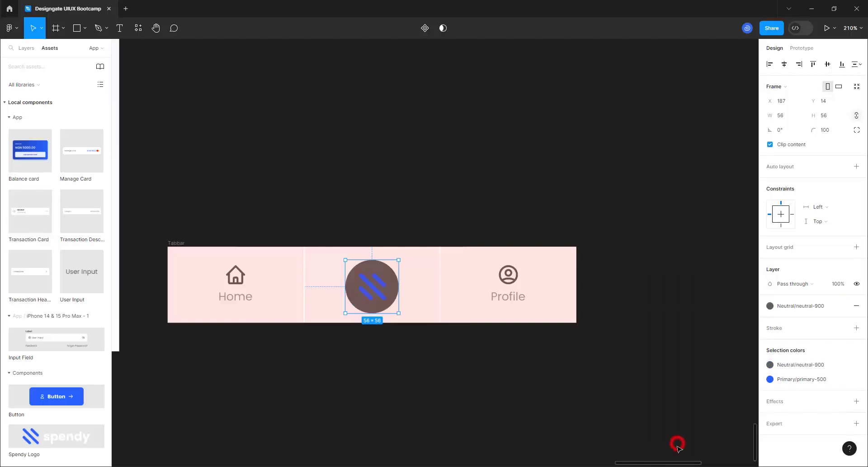
Step: Change the striped symbol's fill to the primary-50 color style
{"action": "double_click", "coordinate": [378, 295]}
{"action": "left_click", "coordinate": [812, 233]}
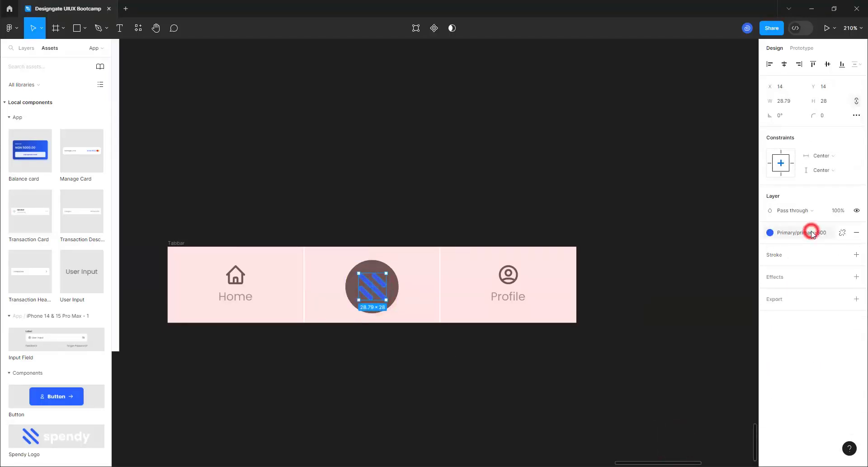
{"action": "left_click", "coordinate": [674, 294]}
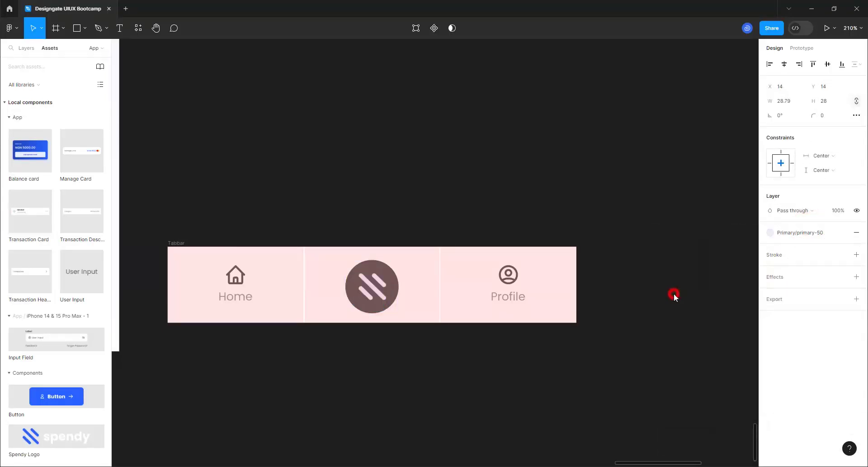
{"action": "left_click", "coordinate": [439, 373]}
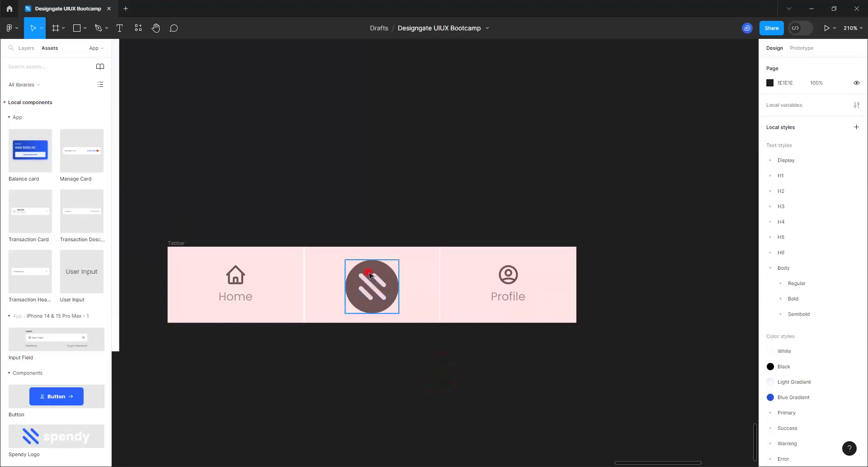
Step: Center the circular logo container horizontally and vertically within the Tabbar
{"action": "left_click", "coordinate": [356, 268]}
{"action": "left_click", "coordinate": [785, 64]}
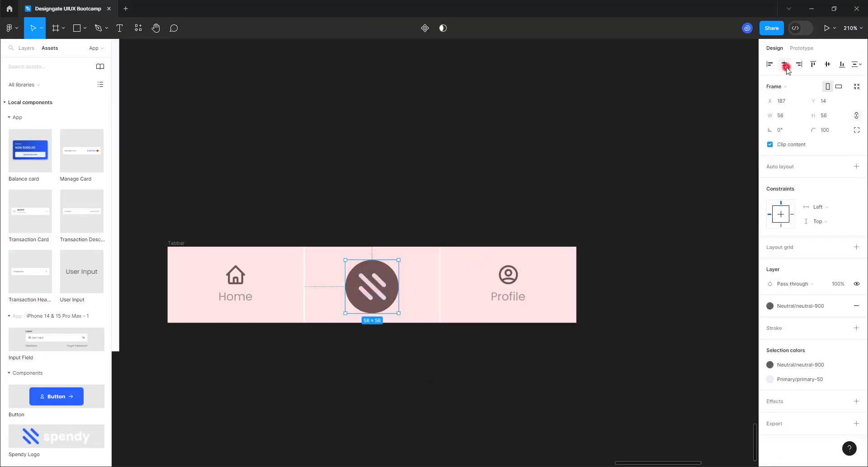
{"action": "left_click", "coordinate": [827, 64]}
{"action": "left_click", "coordinate": [321, 361]}
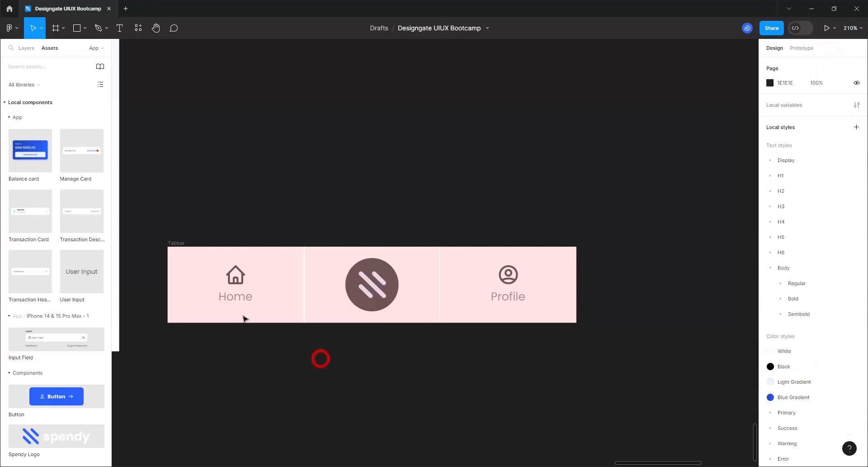
Step: Hide the three-column layout grid on the Tabbar frame
{"action": "left_click", "coordinate": [177, 243]}
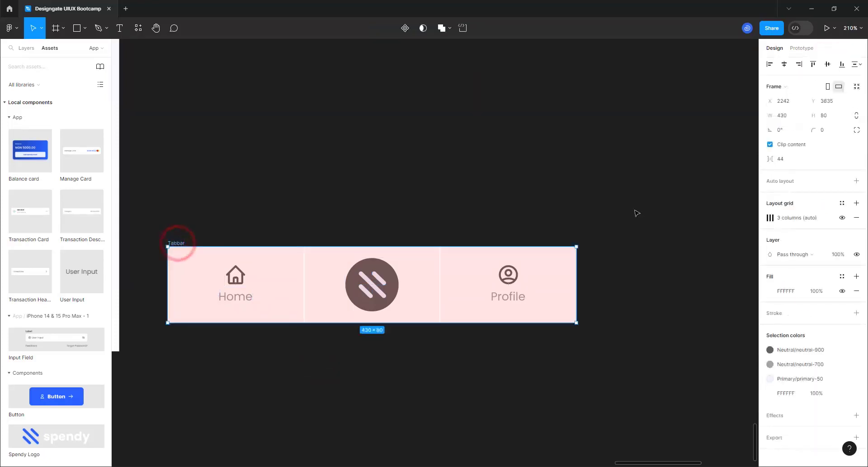
{"action": "left_click", "coordinate": [842, 219]}
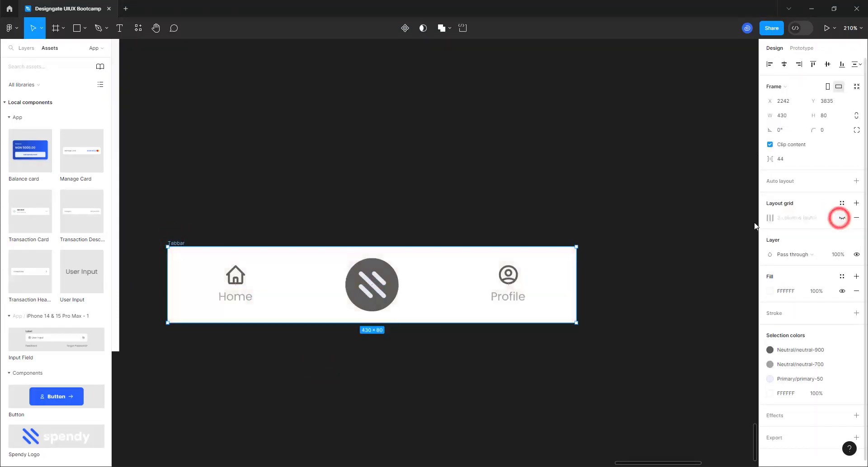
{"action": "left_click", "coordinate": [249, 207]}
{"action": "scroll", "coordinate": [530, 332], "scroll_direction": "down", "scroll_amount": 1}
{"action": "scroll", "coordinate": [530, 332], "scroll_direction": "down", "scroll_amount": 2}
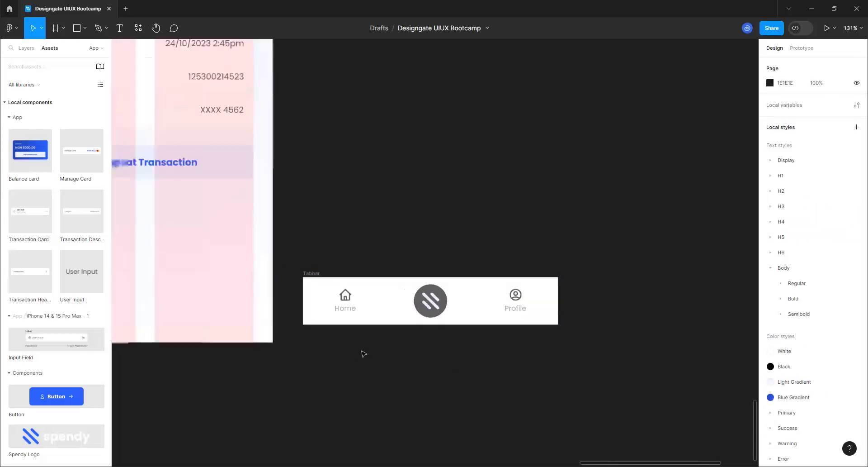
{"action": "scroll", "coordinate": [363, 354], "scroll_direction": "up", "scroll_amount": 3}
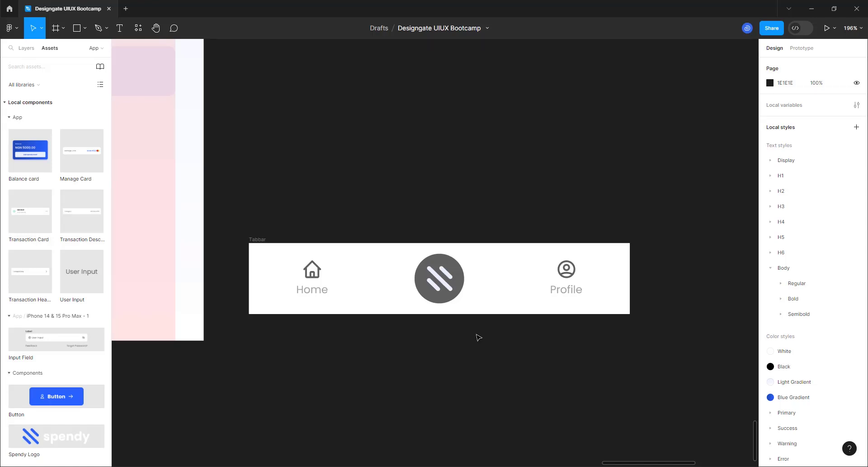
Step: Recolor the home icon in the Tabbar with the primary-500 style
{"action": "left_click", "coordinate": [319, 276]}
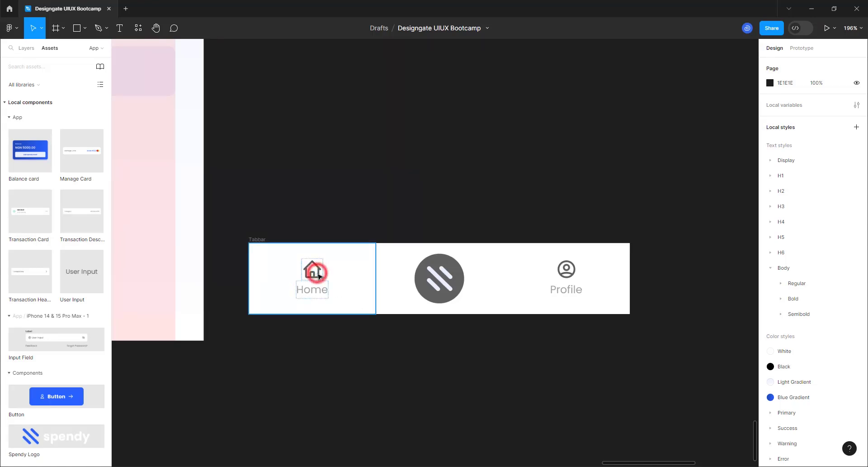
{"action": "left_click", "coordinate": [319, 276]}
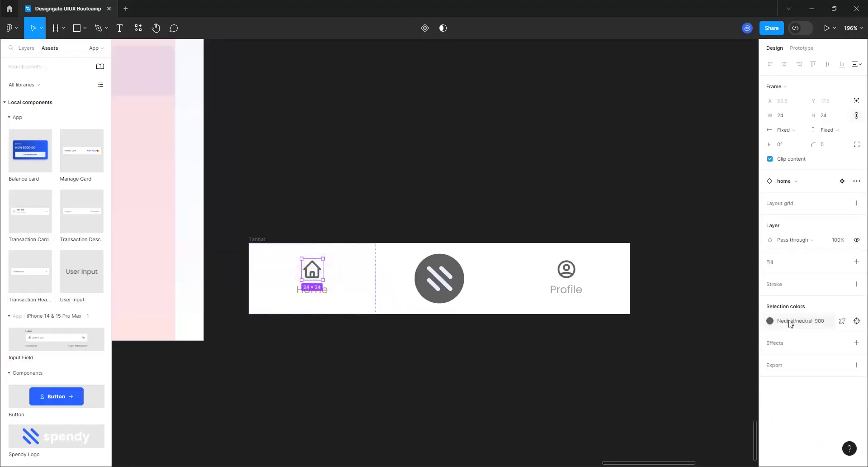
{"action": "left_click", "coordinate": [798, 324]}
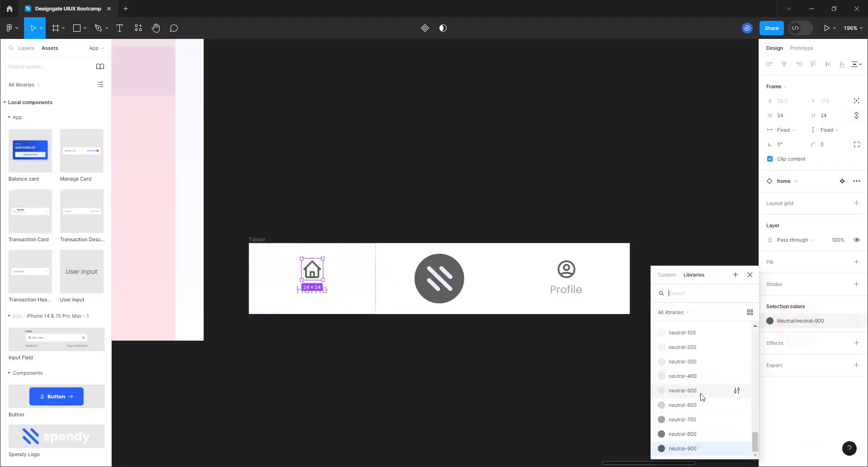
{"action": "scroll", "coordinate": [703, 397], "scroll_direction": "up", "scroll_amount": 10}
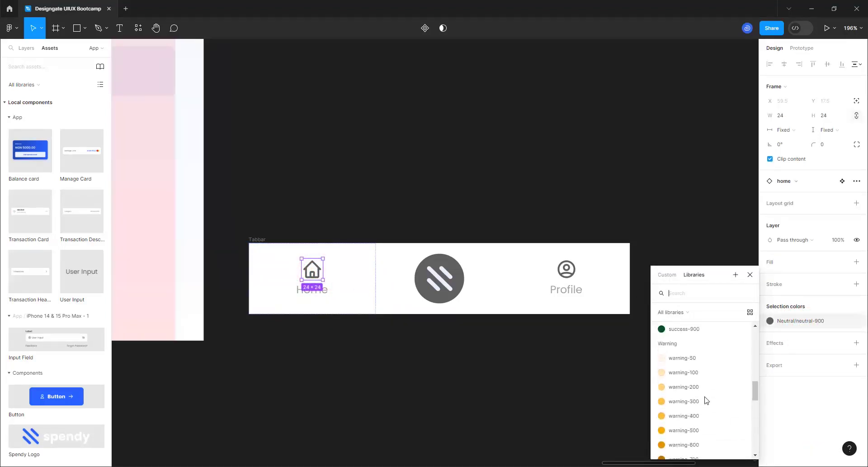
{"action": "scroll", "coordinate": [704, 393], "scroll_direction": "up", "scroll_amount": 6}
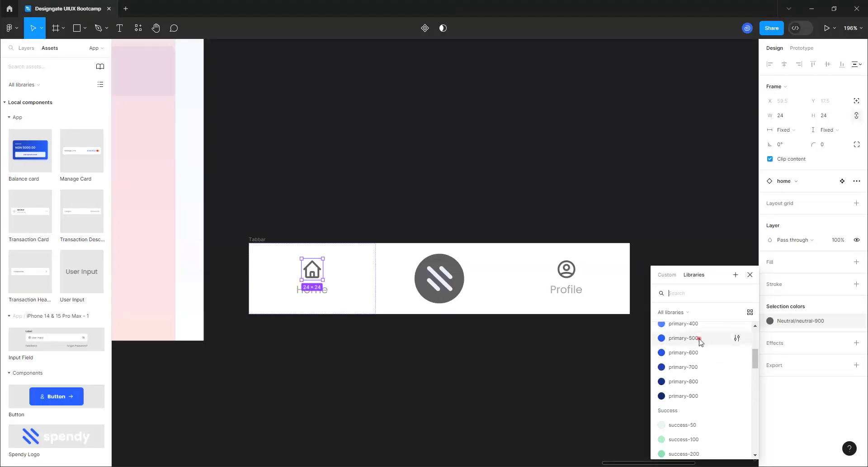
{"action": "left_click", "coordinate": [699, 338]}
Step: Recolor the Home label text with the primary-500 style
{"action": "left_click", "coordinate": [322, 294]}
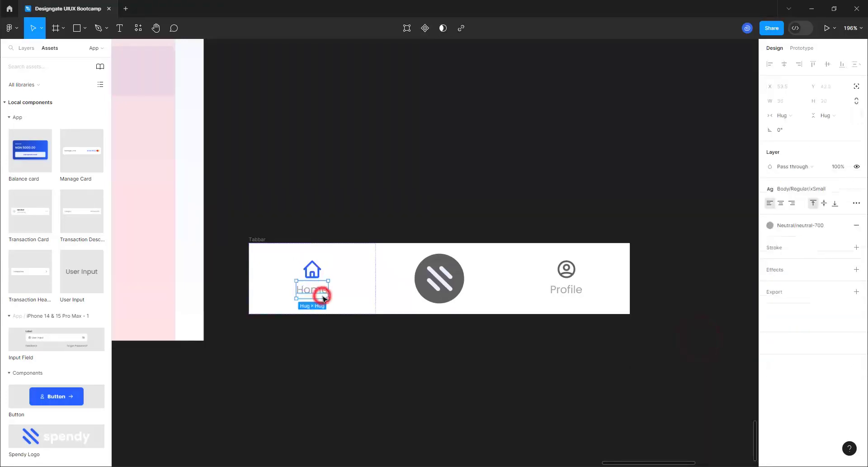
{"action": "left_click", "coordinate": [795, 225]}
{"action": "scroll", "coordinate": [697, 343], "scroll_direction": "up", "scroll_amount": 5}
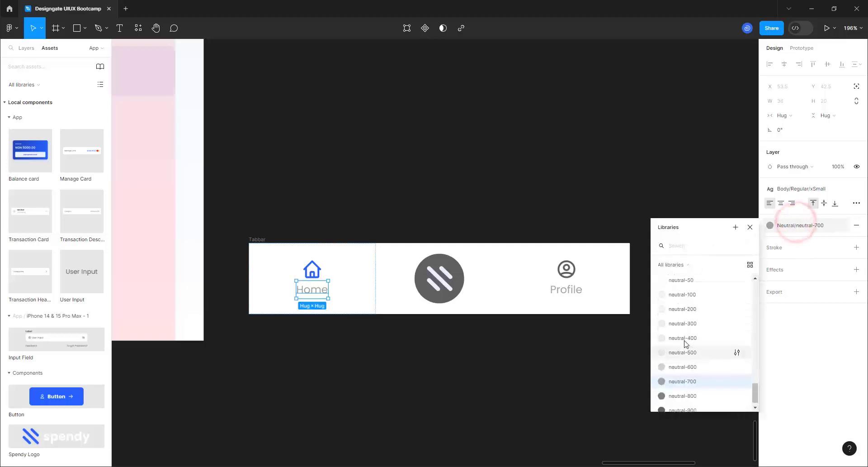
{"action": "scroll", "coordinate": [685, 344], "scroll_direction": "up", "scroll_amount": 10}
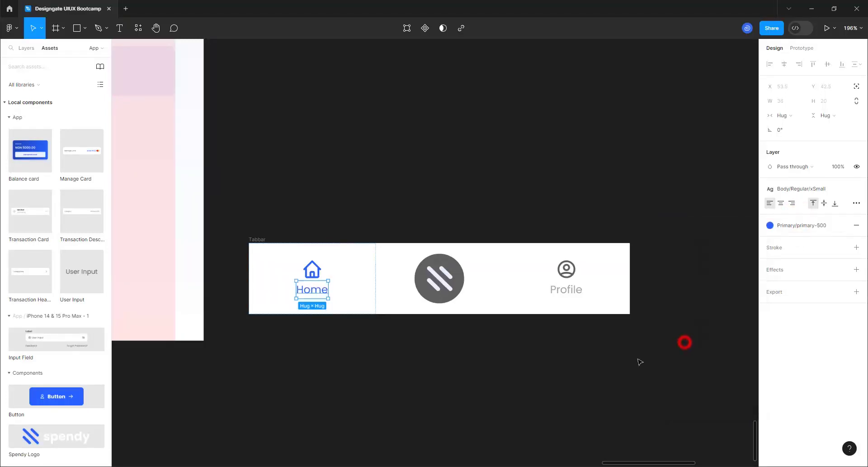
Step: Turn the Tabbar frame into a reusable component
{"action": "left_click", "coordinate": [685, 342]}
{"action": "left_click", "coordinate": [369, 367]}
{"action": "left_click", "coordinate": [257, 239]}
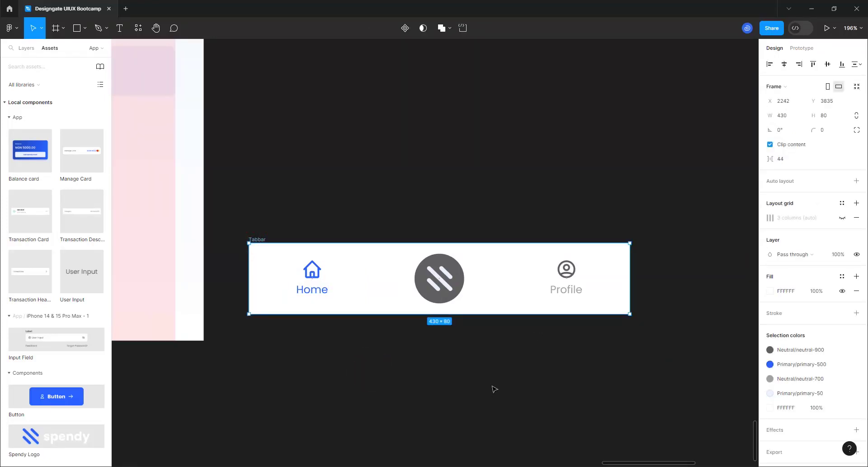
{"action": "left_click", "coordinate": [404, 29]}
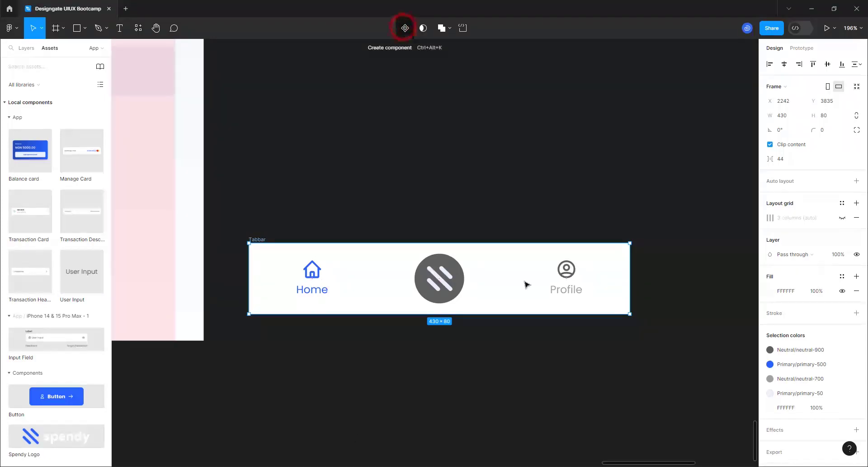
Step: Search the local assets for "tab" and place a Tabbar instance near the lower edge of the Dashboard screen with the NGN 5000.00 balance
{"action": "scroll", "coordinate": [663, 219], "scroll_direction": "down", "scroll_amount": 5}
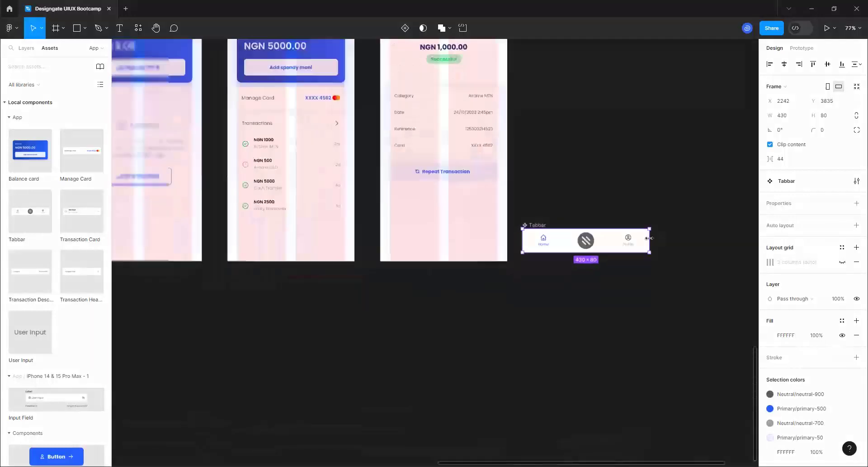
{"action": "left_click", "coordinate": [45, 49]}
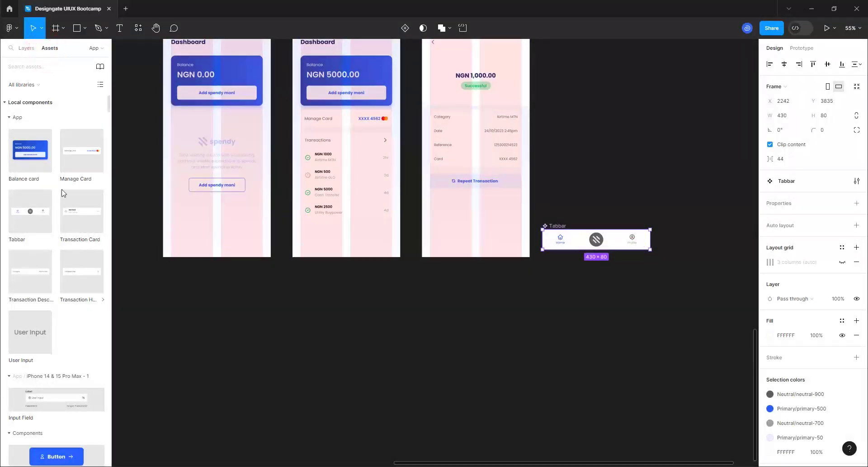
{"action": "left_click", "coordinate": [36, 65]}
{"action": "type", "text": "tab"}
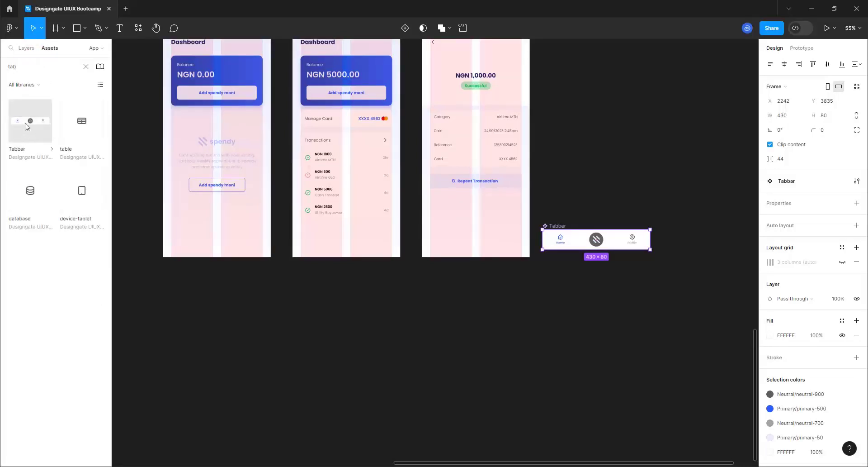
{"action": "left_click_drag", "start_coordinate": [28, 125], "coordinate": [349, 251]}
Step: Align the Tabbar instance to the horizontal center and bottom edge of the Dashboard screen
{"action": "scroll", "coordinate": [349, 251], "scroll_direction": "up", "scroll_amount": 7}
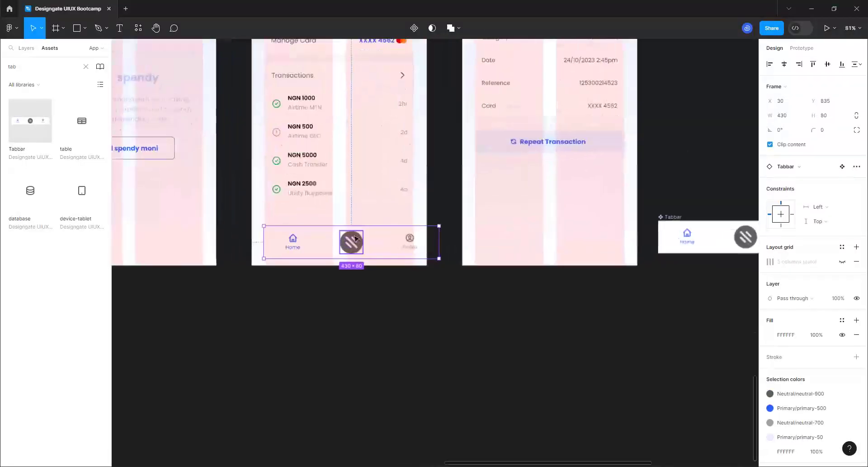
{"action": "left_click", "coordinate": [784, 66]}
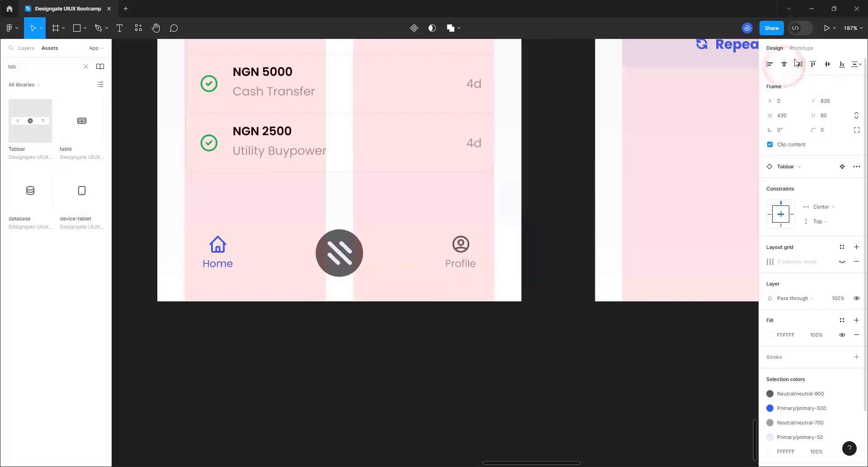
{"action": "left_click", "coordinate": [842, 66]}
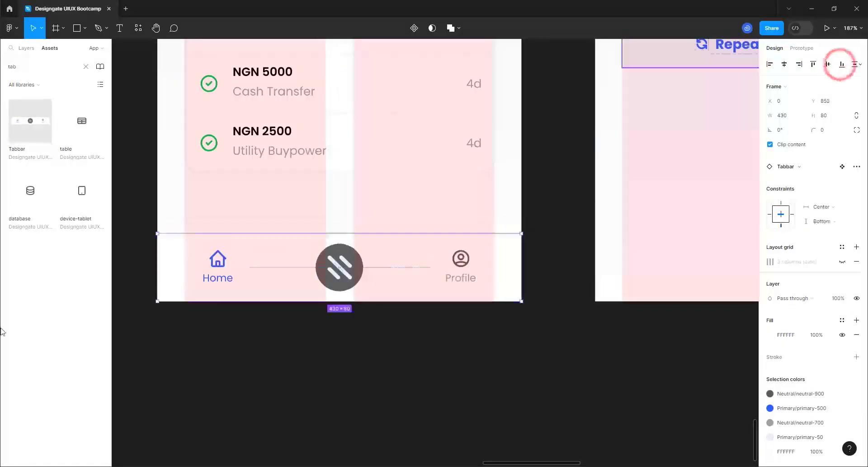
Step: Review the Dashboard screen with its tab bar and inspect the first transaction card in the list
{"action": "scroll", "coordinate": [269, 362], "scroll_direction": "down", "scroll_amount": 3}
{"action": "scroll", "coordinate": [270, 362], "scroll_direction": "down", "scroll_amount": 5}
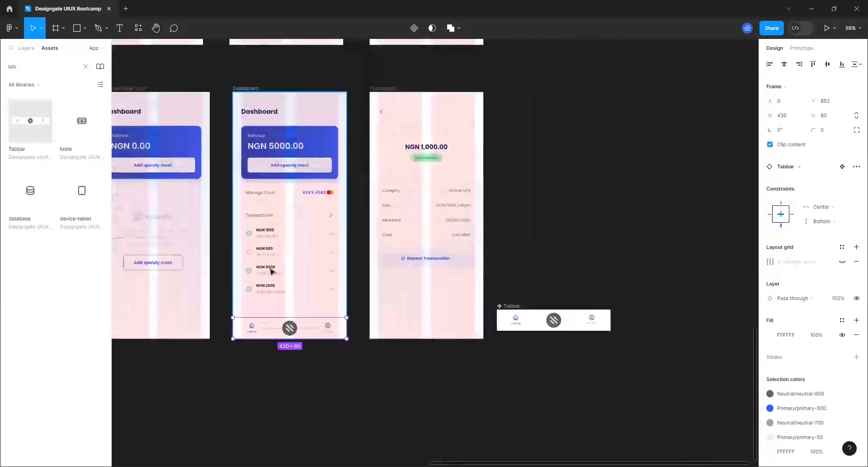
{"action": "scroll", "coordinate": [271, 267], "scroll_direction": "down", "scroll_amount": 1}
{"action": "scroll", "coordinate": [287, 105], "scroll_direction": "up", "scroll_amount": 3}
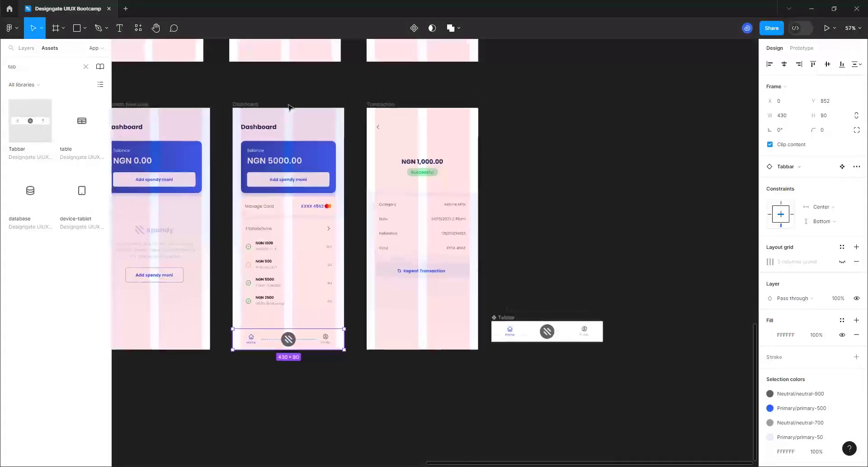
{"action": "scroll", "coordinate": [289, 109], "scroll_direction": "up", "scroll_amount": 2}
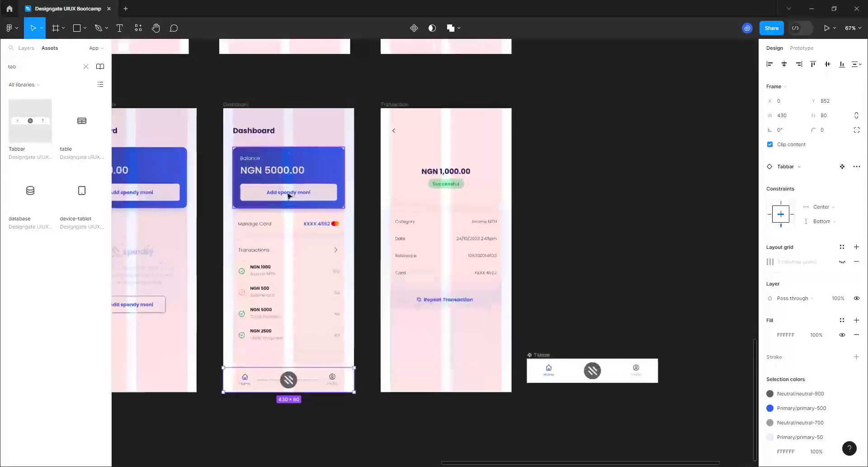
{"action": "scroll", "coordinate": [300, 212], "scroll_direction": "up", "scroll_amount": 2}
{"action": "scroll", "coordinate": [307, 215], "scroll_direction": "up", "scroll_amount": 2}
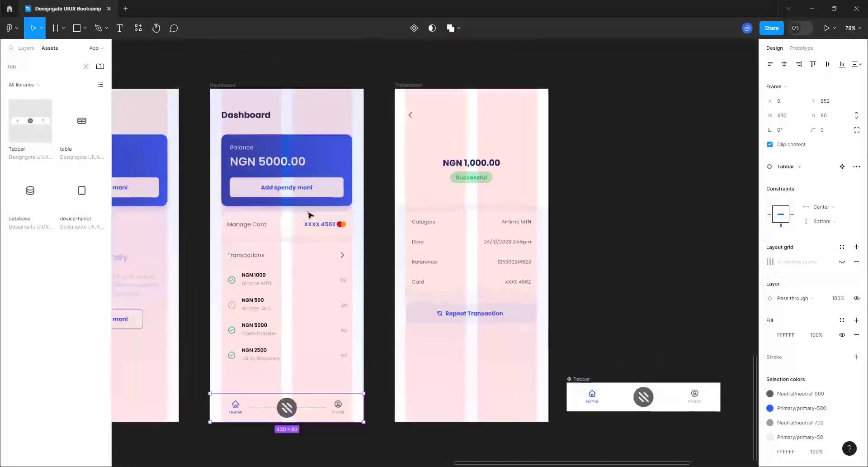
{"action": "scroll", "coordinate": [310, 218], "scroll_direction": "down", "scroll_amount": 1}
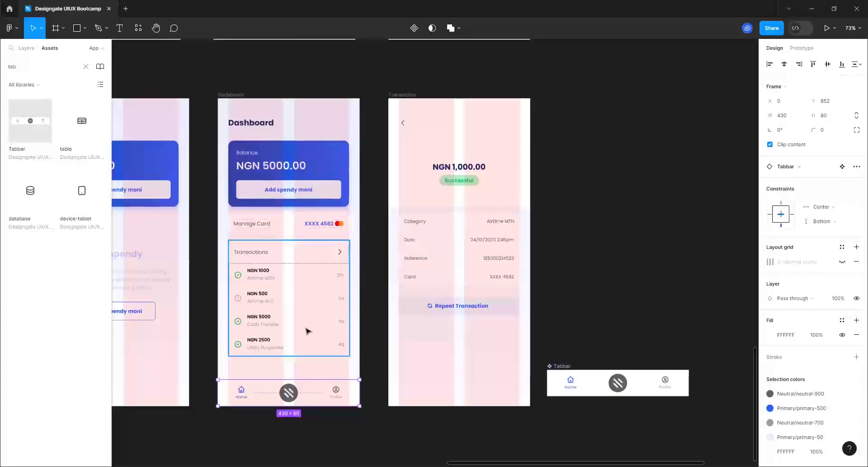
{"action": "left_click", "coordinate": [260, 283]}
{"action": "left_click", "coordinate": [259, 282]}
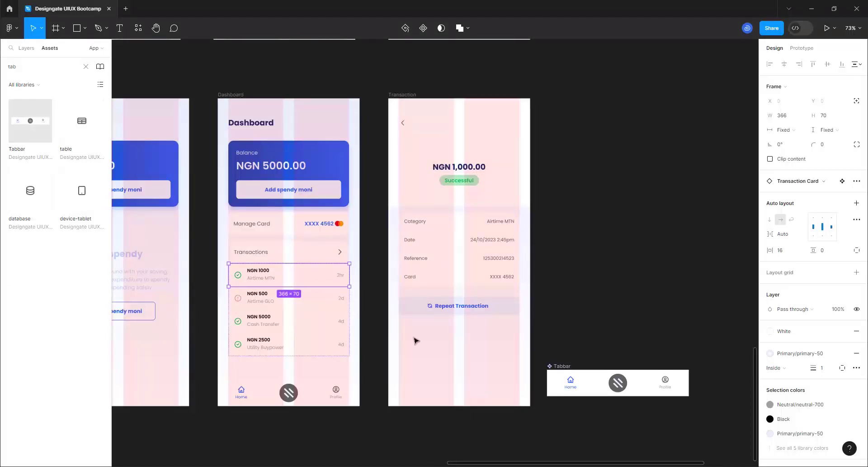
{"action": "left_click", "coordinate": [199, 97]}
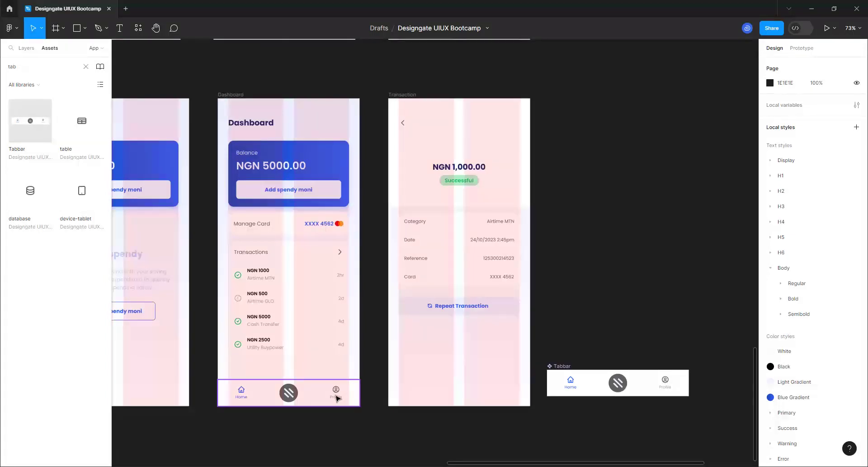
Step: Move the main Tabbar component over to the other main components beside the Balance card group
{"action": "scroll", "coordinate": [548, 294], "scroll_direction": "down", "scroll_amount": 5}
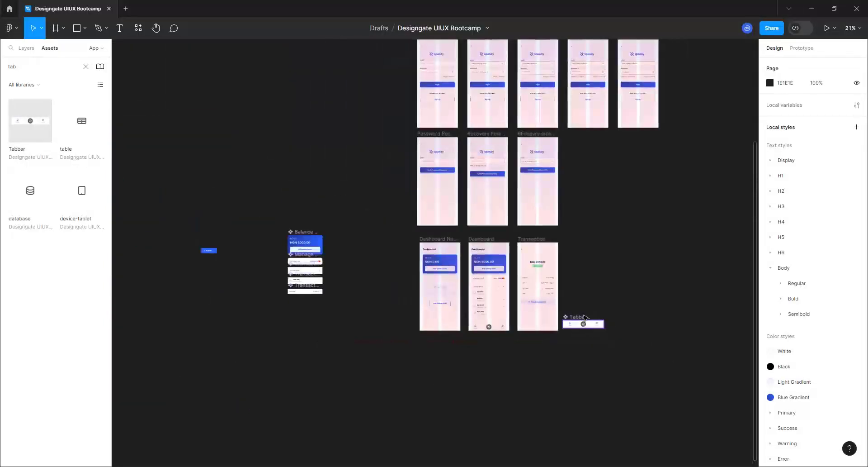
{"action": "left_click", "coordinate": [581, 315]}
{"action": "left_click_drag", "start_coordinate": [583, 318], "coordinate": [312, 299]}
Step: Add a 1440 × 1024 Desktop preset frame and place it beside the Transaction screen with their upper edges aligned
{"action": "scroll", "coordinate": [312, 300], "scroll_direction": "down", "scroll_amount": 3}
{"action": "scroll", "coordinate": [680, 228], "scroll_direction": "up", "scroll_amount": 3}
{"action": "scroll", "coordinate": [393, 338], "scroll_direction": "up", "scroll_amount": 3}
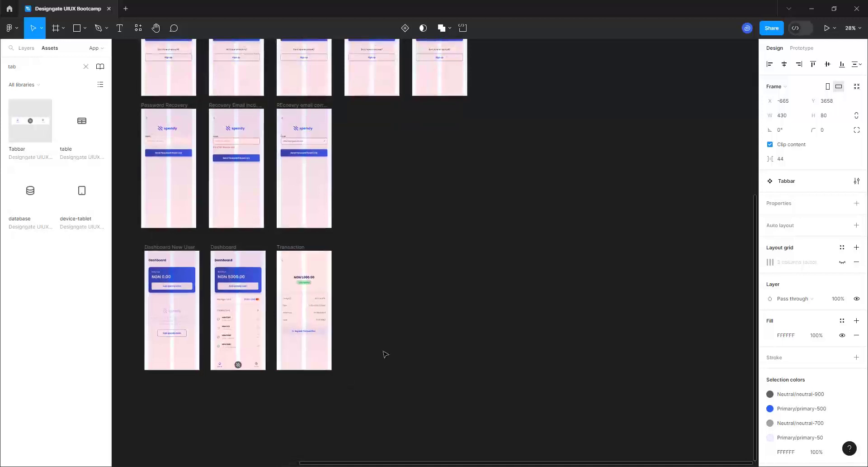
{"action": "left_click", "coordinate": [54, 28]}
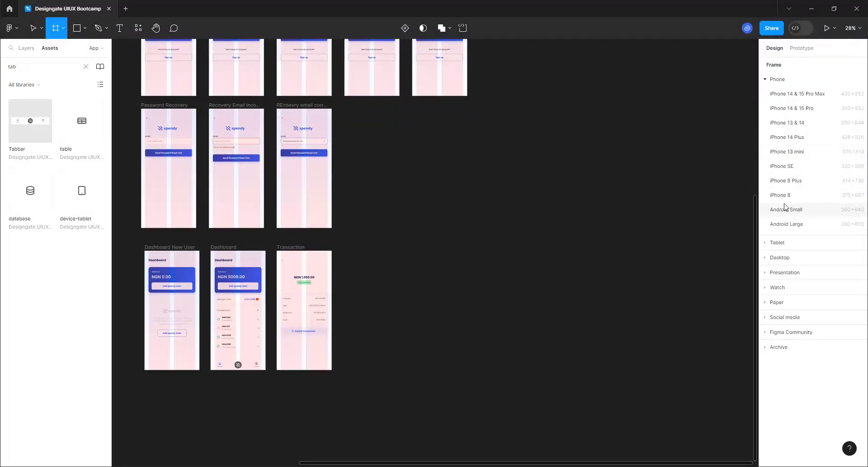
{"action": "left_click", "coordinate": [767, 258]}
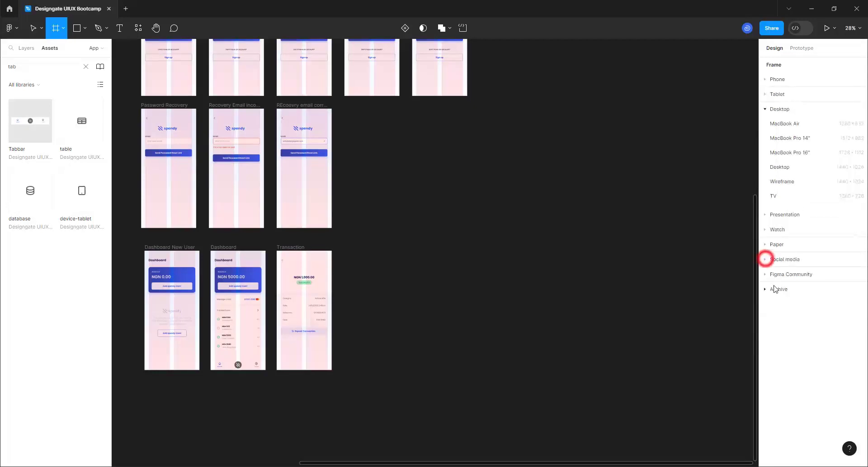
{"action": "left_click", "coordinate": [779, 166]}
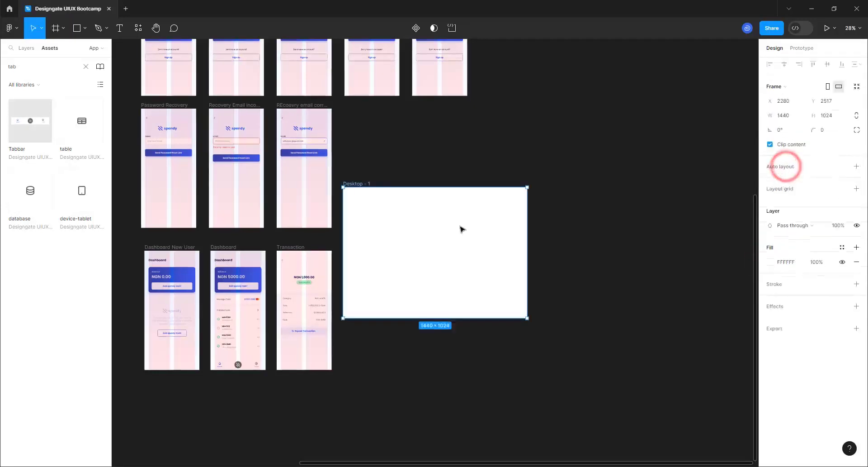
{"action": "left_click_drag", "start_coordinate": [360, 185], "coordinate": [368, 246]}
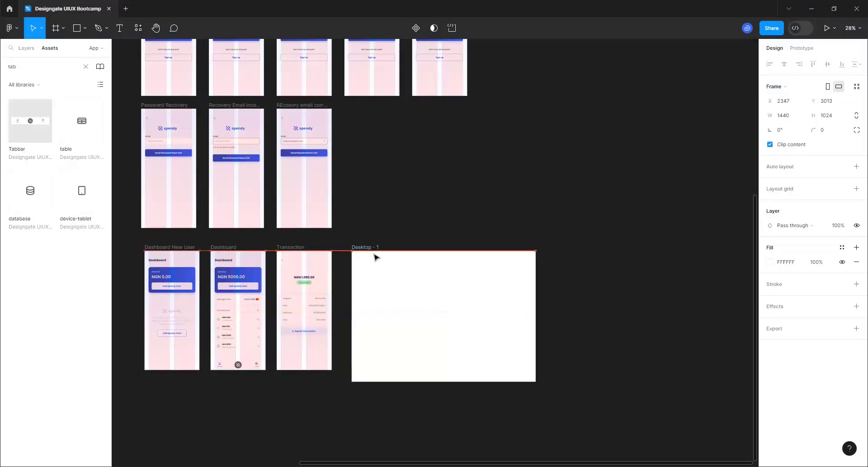
Step: Fill the new desktop frame with the primary-50 color style
{"action": "scroll", "coordinate": [544, 353], "scroll_direction": "up", "scroll_amount": 8}
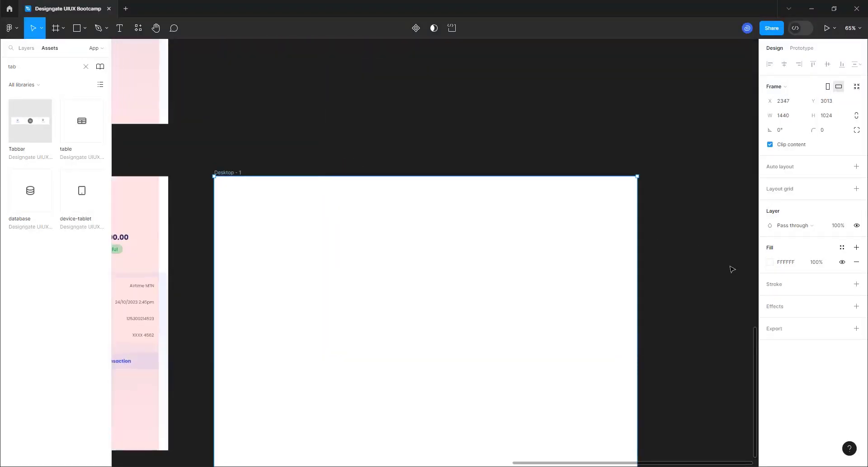
{"action": "left_click", "coordinate": [844, 247]}
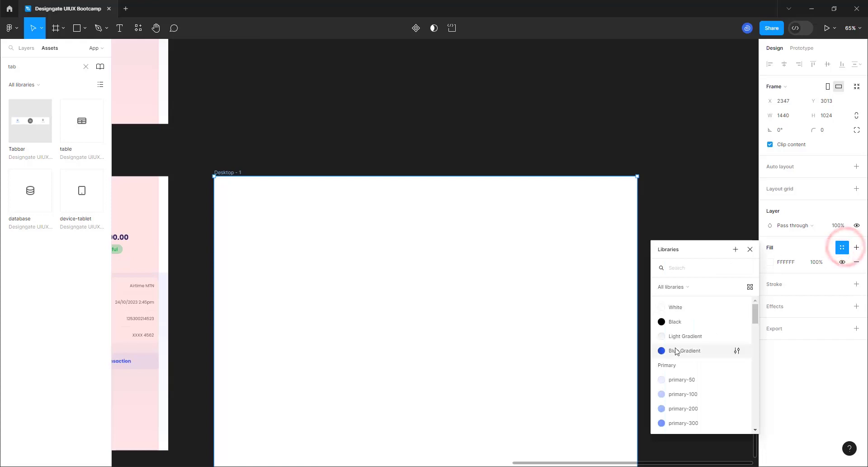
{"action": "left_click", "coordinate": [682, 378]}
{"action": "left_click", "coordinate": [275, 151]}
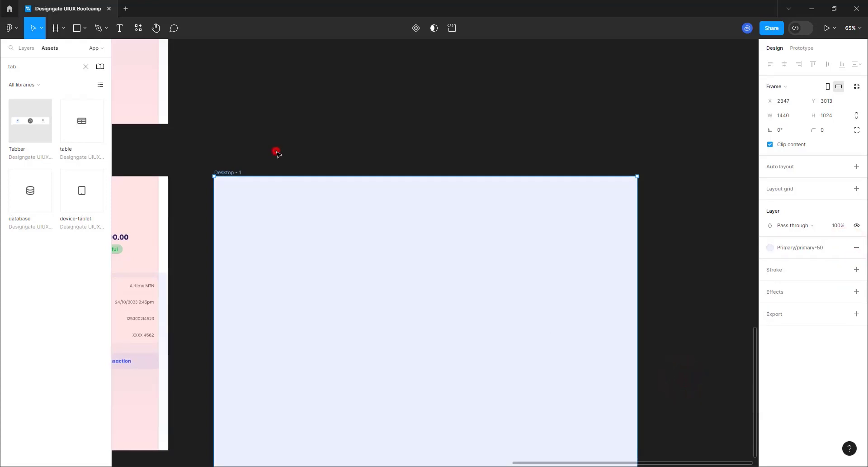
Step: Clear the asset search and insert a Spendy Logo instance near the upper edge of the desktop frame
{"action": "scroll", "coordinate": [457, 247], "scroll_direction": "up", "scroll_amount": 1}
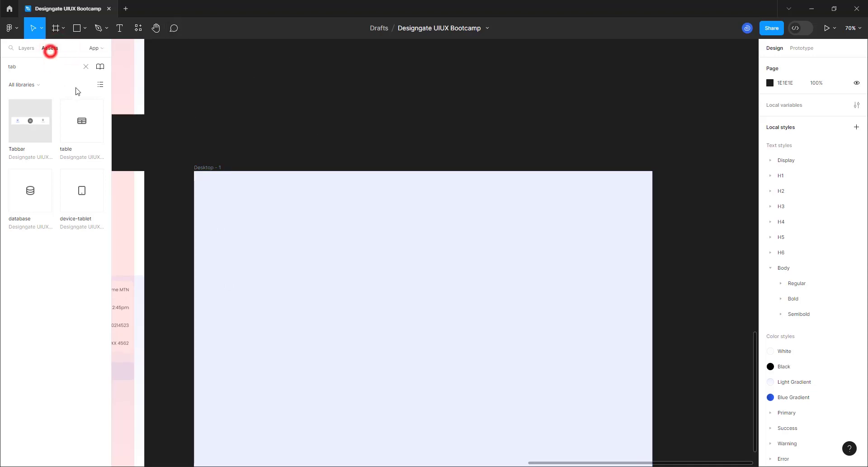
{"action": "left_click", "coordinate": [86, 68]}
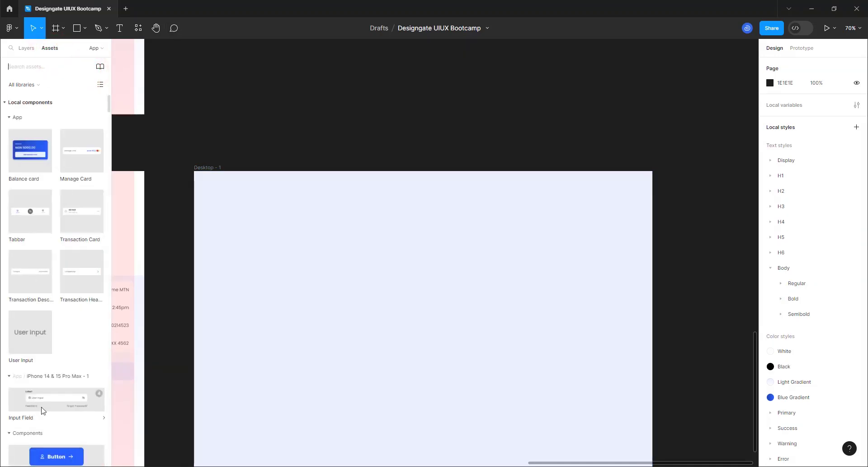
{"action": "scroll", "coordinate": [45, 216], "scroll_direction": "down", "scroll_amount": 4}
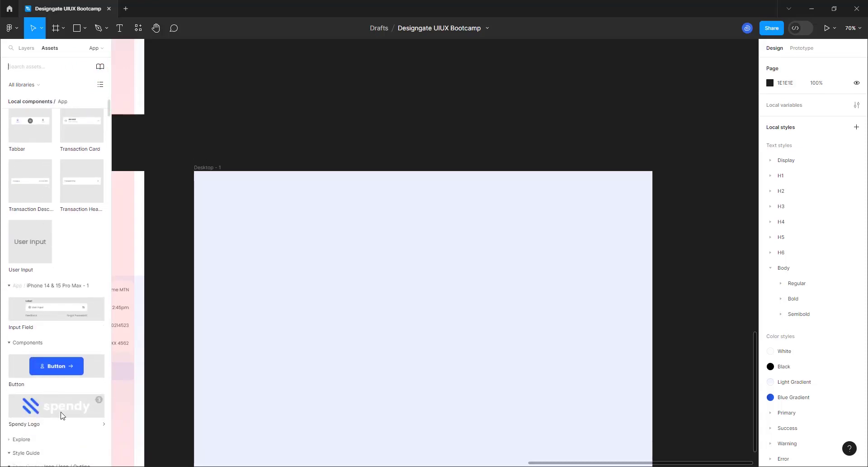
{"action": "left_click_drag", "start_coordinate": [63, 415], "coordinate": [289, 200]}
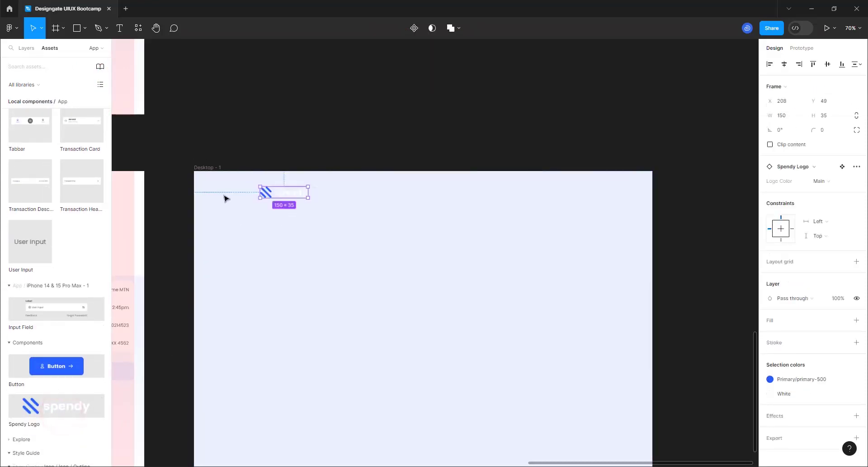
Step: Apply the 12-Col-Grid-Fluid layout grid style to the desktop frame
{"action": "left_click", "coordinate": [196, 167]}
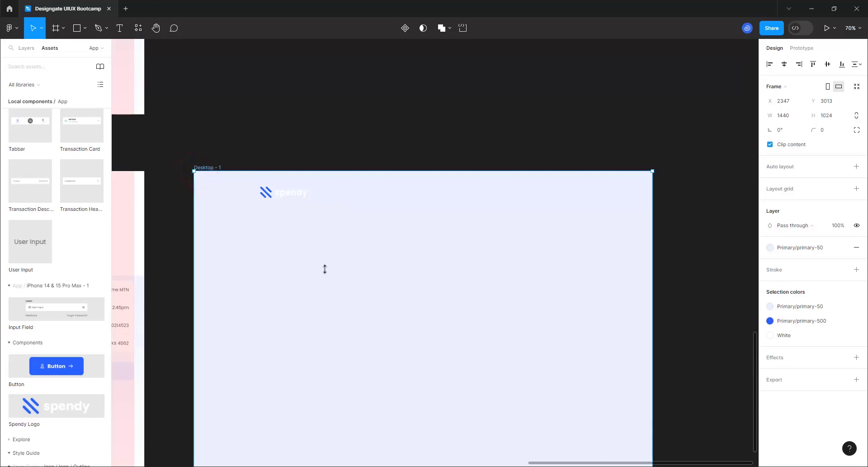
{"action": "left_click", "coordinate": [841, 189]}
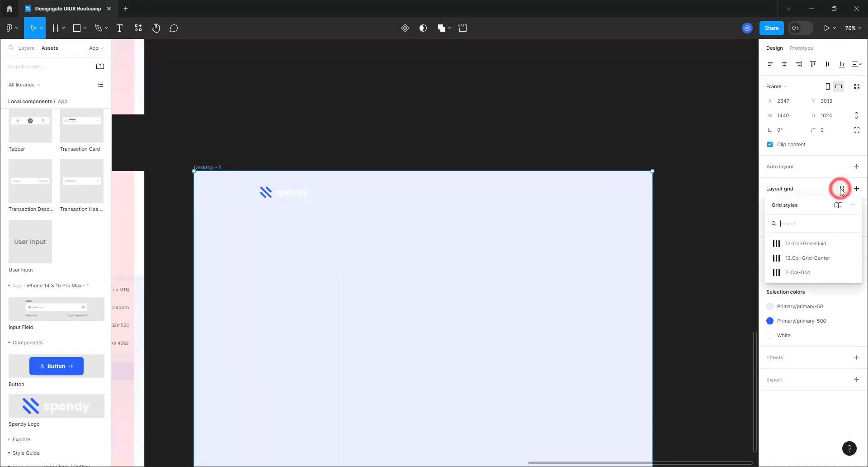
{"action": "left_click", "coordinate": [806, 247]}
Step: Move the Spendy logo to the start of the first grid column, at X 80 and Y 52
{"action": "scroll", "coordinate": [223, 167], "scroll_direction": "up", "scroll_amount": 5}
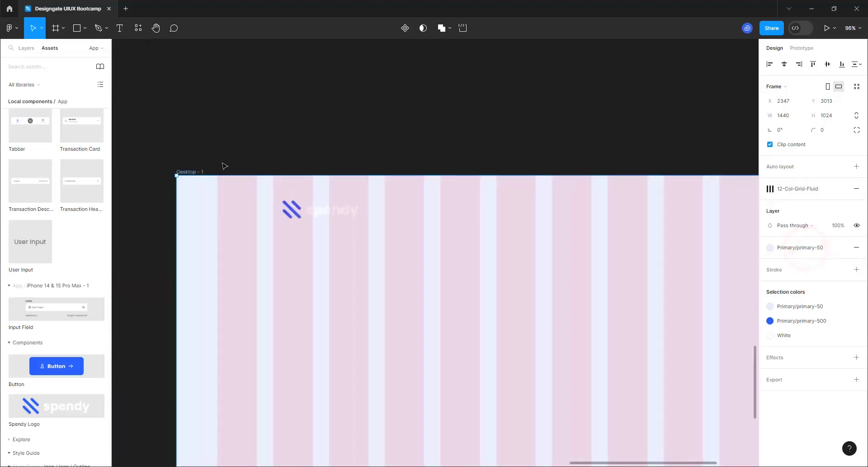
{"action": "scroll", "coordinate": [319, 240], "scroll_direction": "down", "scroll_amount": 2}
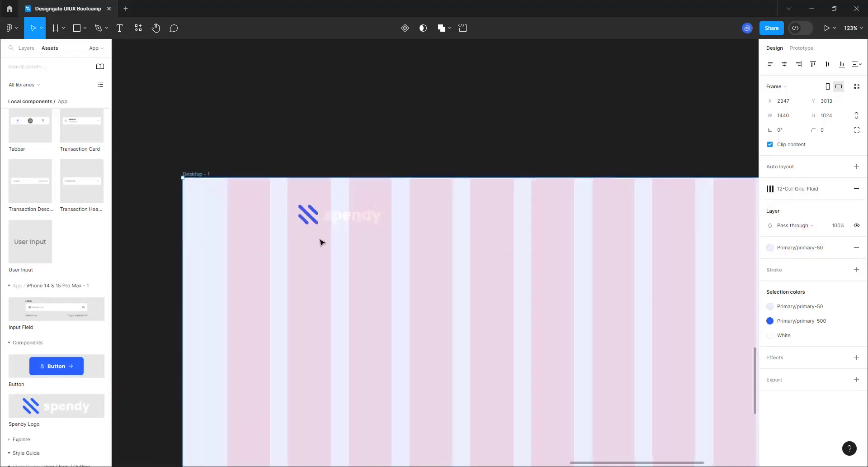
{"action": "left_click", "coordinate": [318, 216]}
{"action": "scroll", "coordinate": [246, 219], "scroll_direction": "up", "scroll_amount": 5}
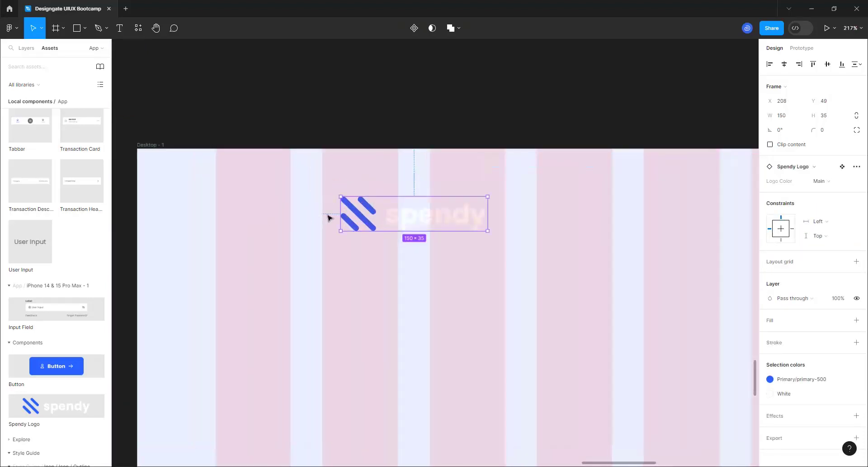
{"action": "left_click_drag", "start_coordinate": [347, 211], "coordinate": [220, 214]}
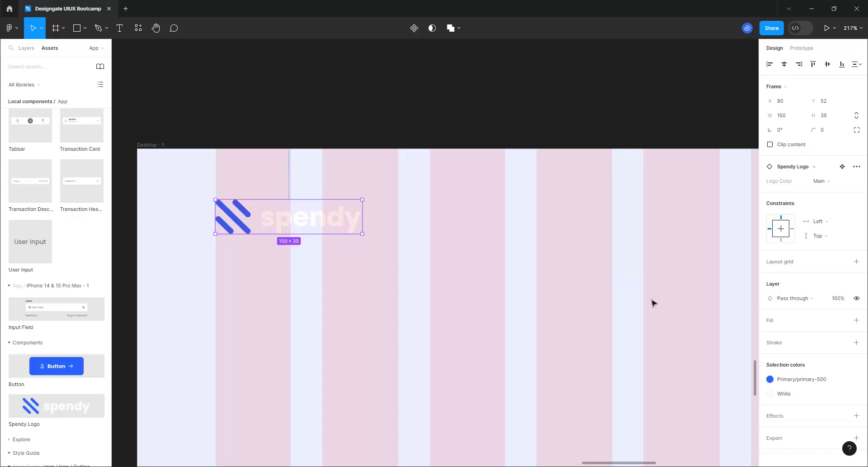
Step: Set the Spendy logo's Logo Color variant to Blue
{"action": "left_click", "coordinate": [826, 186]}
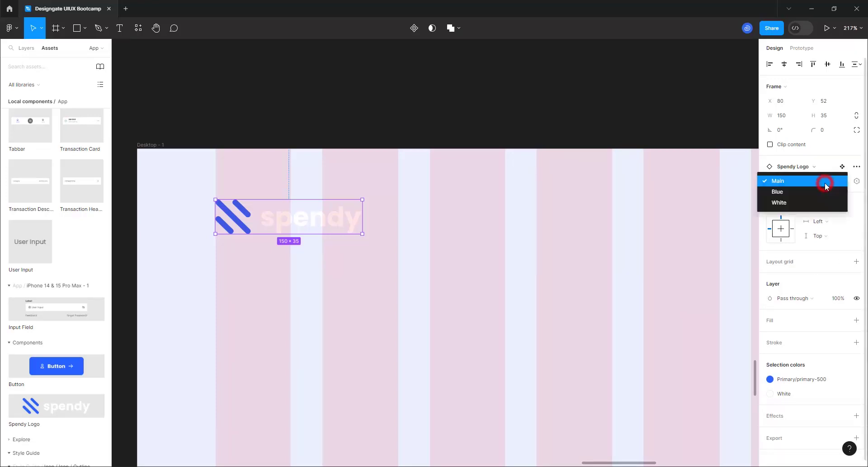
{"action": "left_click", "coordinate": [810, 195]}
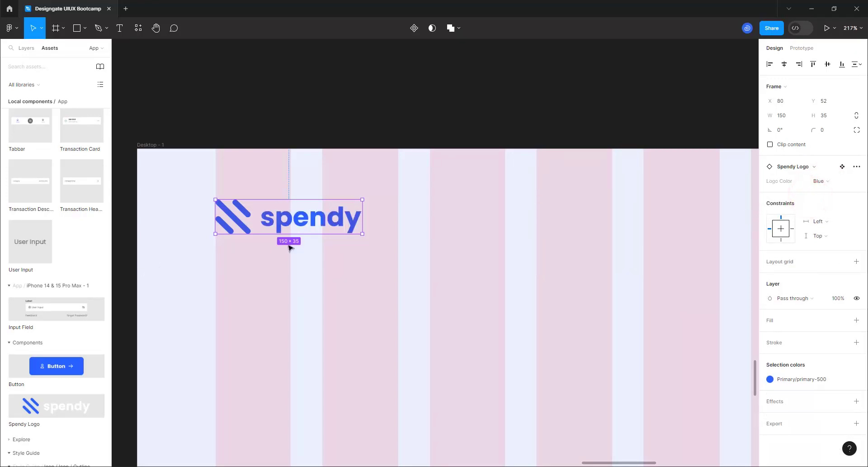
{"action": "scroll", "coordinate": [243, 319], "scroll_direction": "down", "scroll_amount": 8}
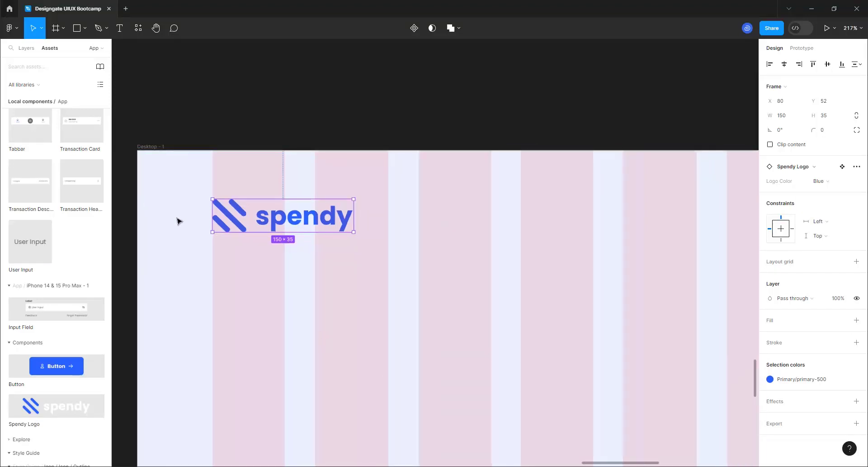
{"action": "scroll", "coordinate": [283, 232], "scroll_direction": "down", "scroll_amount": 3}
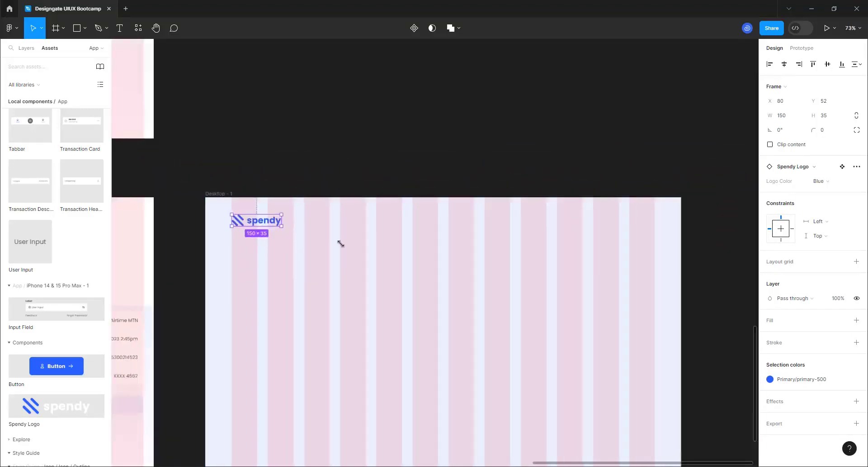
Step: Add the text "Home" in the upper part of the desktop frame, at about X 867 and Y 105
{"action": "left_click", "coordinate": [120, 29]}
{"action": "scroll", "coordinate": [533, 242], "scroll_direction": "up", "scroll_amount": 6}
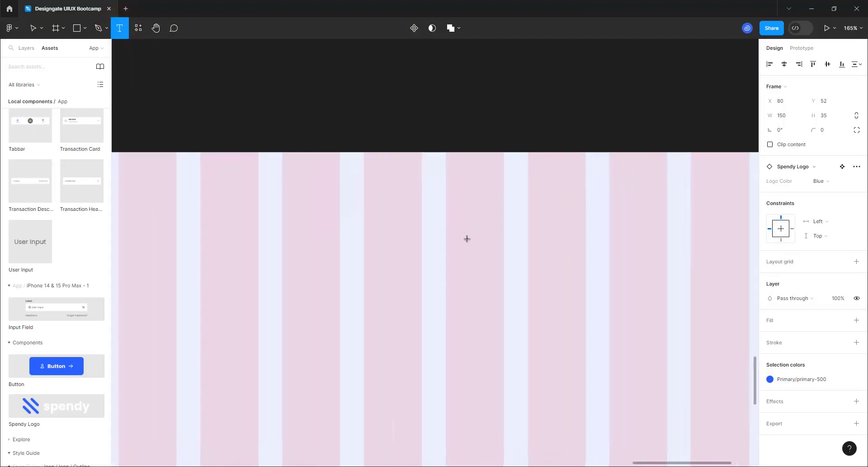
{"action": "left_click", "coordinate": [460, 246]}
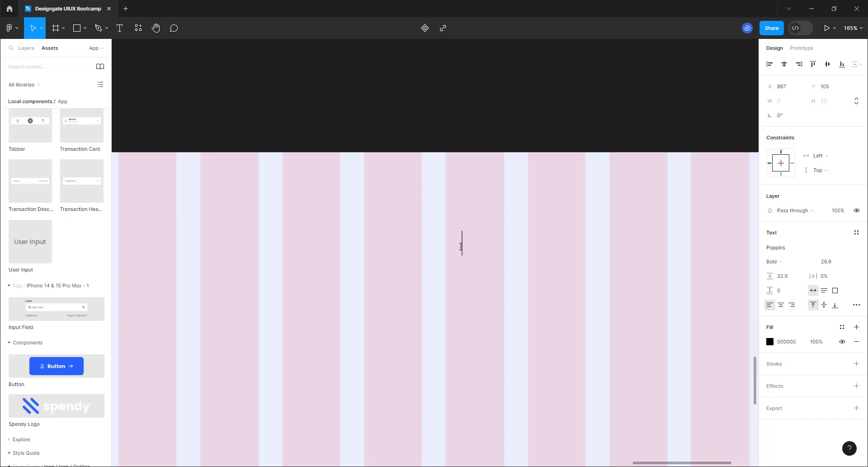
{"action": "type", "text": "Home"}
{"action": "left_click", "coordinate": [464, 312]}
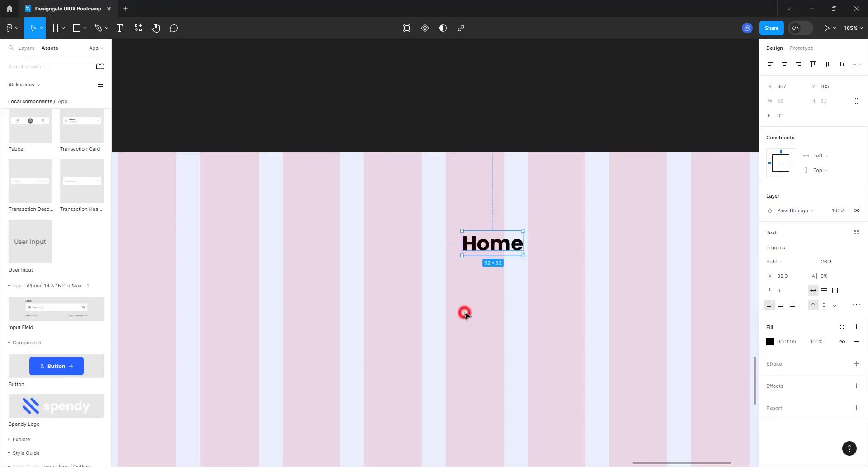
Step: Apply the Body/Semibold/Base text style to "Home" and move it beside the logo's row, at X 868 and Y 51, with the layout grid hidden
{"action": "left_click", "coordinate": [855, 233]}
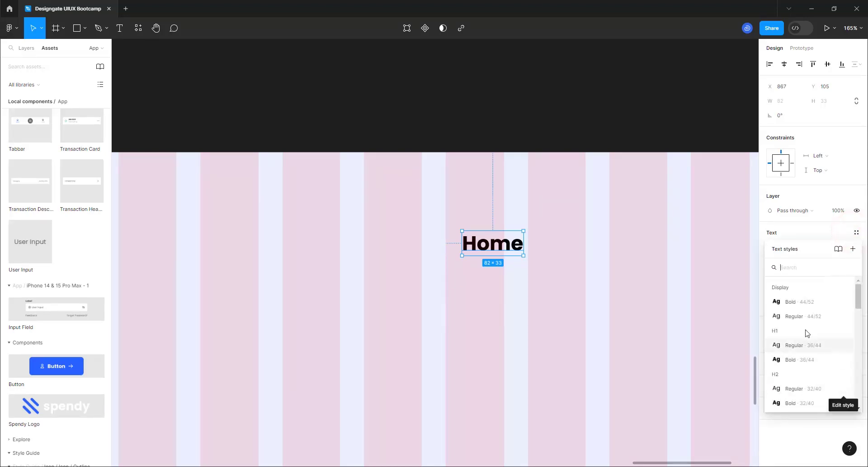
{"action": "scroll", "coordinate": [806, 331], "scroll_direction": "down", "scroll_amount": 4}
{"action": "scroll", "coordinate": [807, 333], "scroll_direction": "down", "scroll_amount": 3}
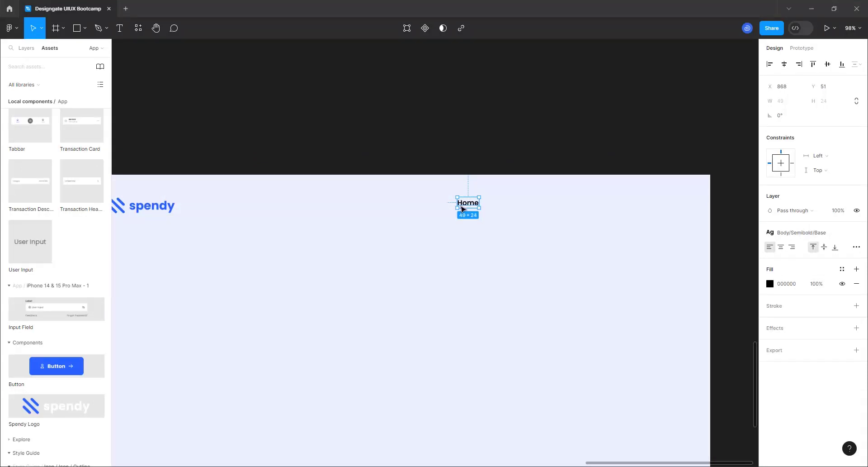
Step: Wrap the "Home" text in an auto layout with horizontal padding 0 and vertical padding 16
{"action": "scroll", "coordinate": [461, 208], "scroll_direction": "up", "scroll_amount": 5}
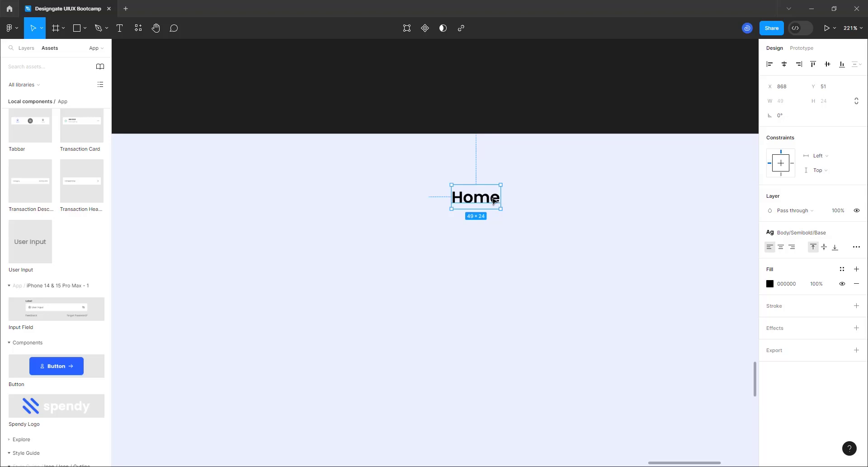
{"action": "left_click", "coordinate": [601, 205]}
{"action": "left_click", "coordinate": [483, 200]}
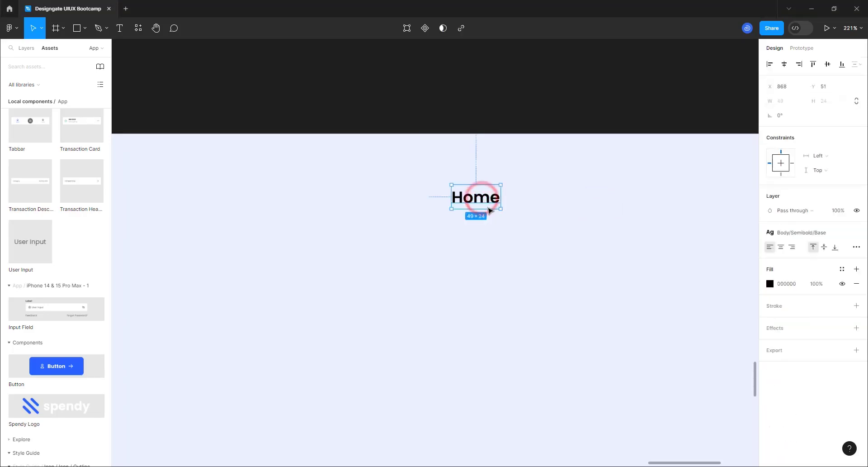
{"action": "key", "text": "shift+a"}
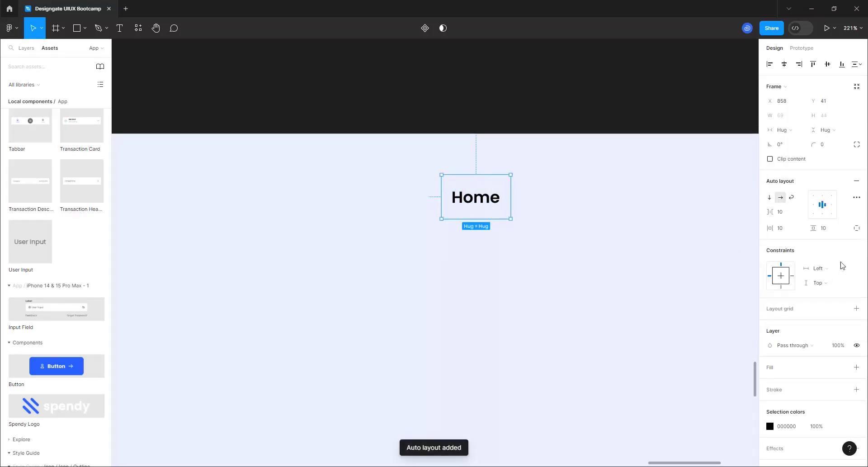
{"action": "left_click", "coordinate": [789, 226]}
{"action": "type", "text": "0"}
{"action": "key", "text": "Return"}
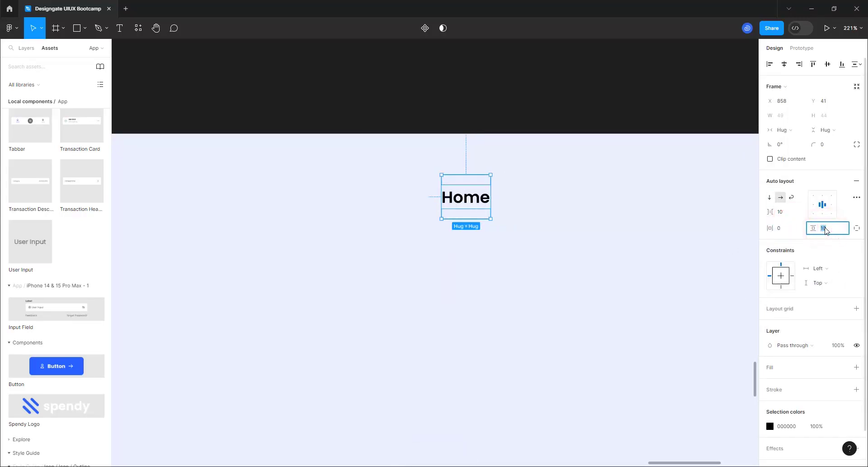
{"action": "type", "text": "16"}
{"action": "key", "text": "Return"}
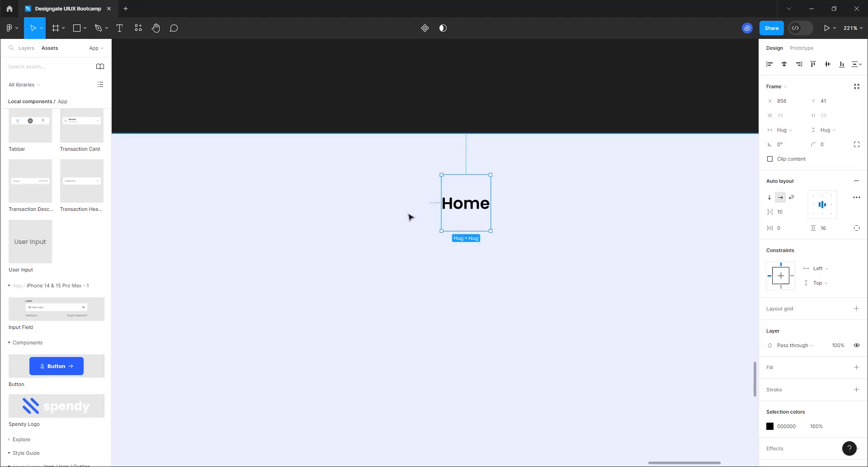
Step: Duplicate the Home link, place the copy to its right and change its text to "Features"
{"action": "scroll", "coordinate": [409, 216], "scroll_direction": "down", "scroll_amount": 3}
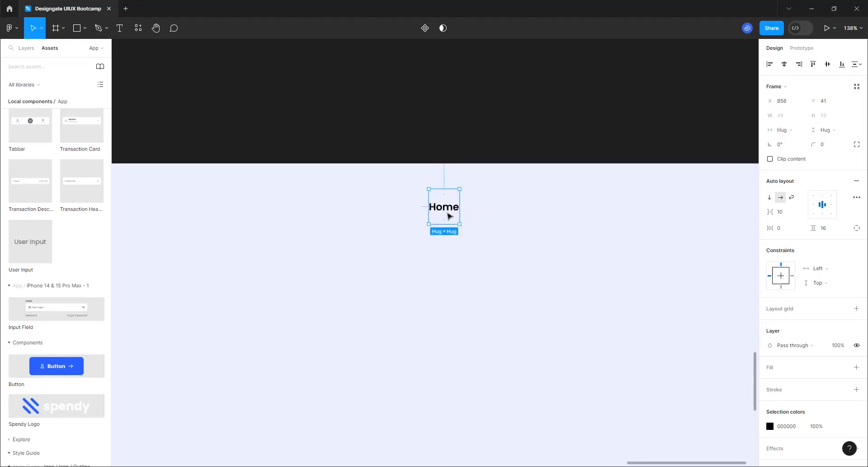
{"action": "key", "text": "ctrl+d"}
{"action": "left_click_drag", "start_coordinate": [450, 216], "coordinate": [509, 207]}
{"action": "double_click", "coordinate": [509, 208]}
{"action": "double_click", "coordinate": [509, 208]}
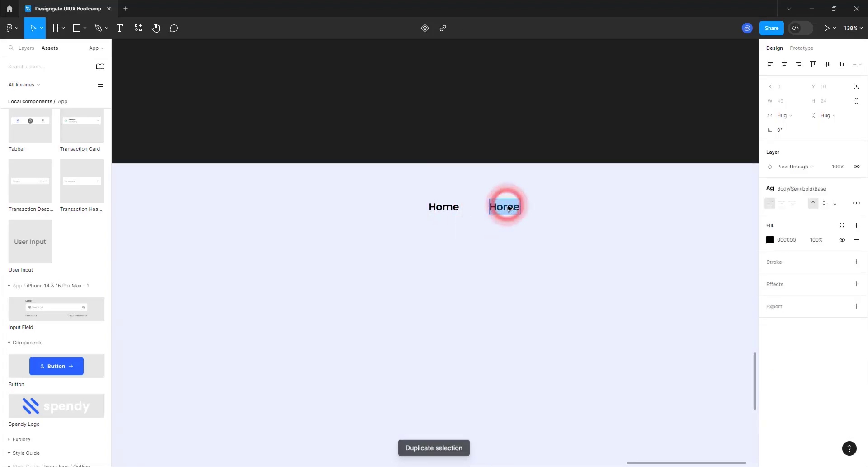
{"action": "type", "text": "Feature"}
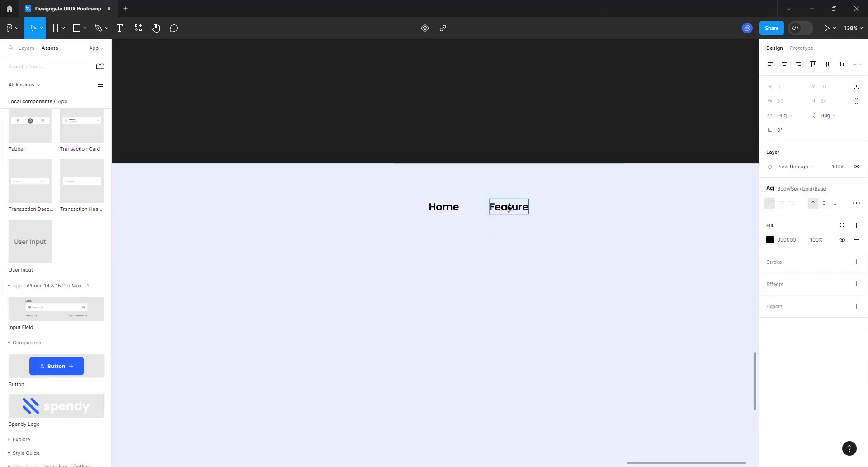
{"action": "type", "text": "s"}
{"action": "left_click", "coordinate": [532, 312]}
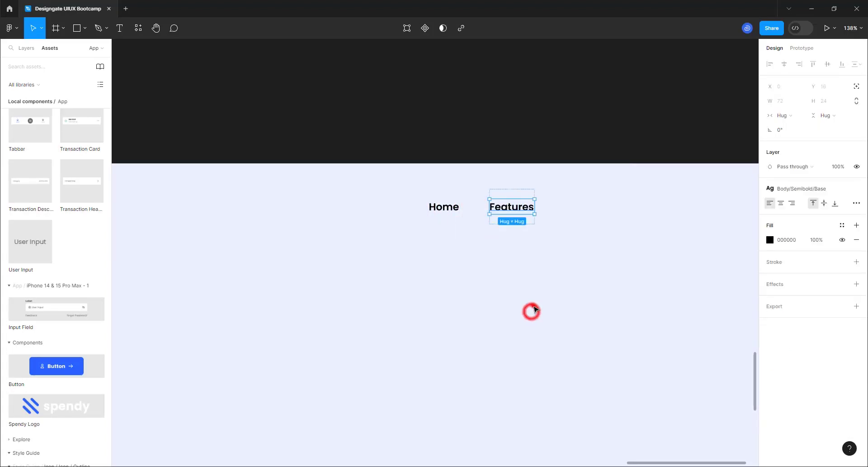
Step: Duplicate the Features link, place the copy to its right and change its text to "FAQ"
{"action": "left_click", "coordinate": [491, 223]}
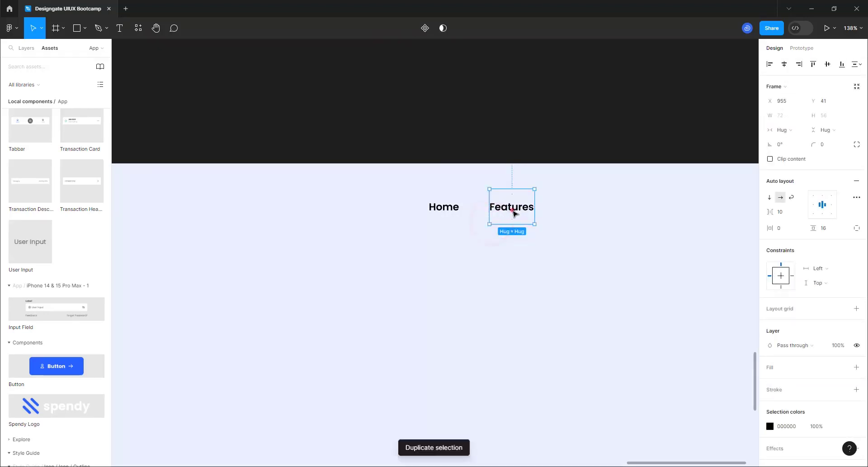
{"action": "left_click_drag", "start_coordinate": [514, 213], "coordinate": [571, 210]}
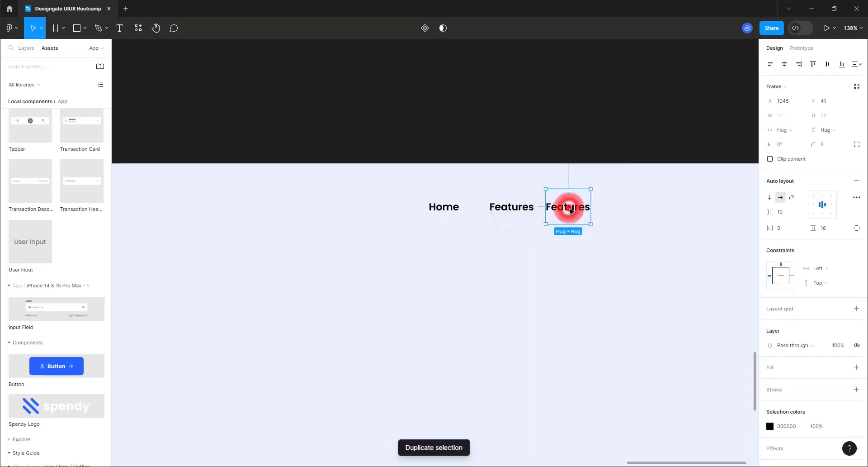
{"action": "double_click", "coordinate": [571, 211]}
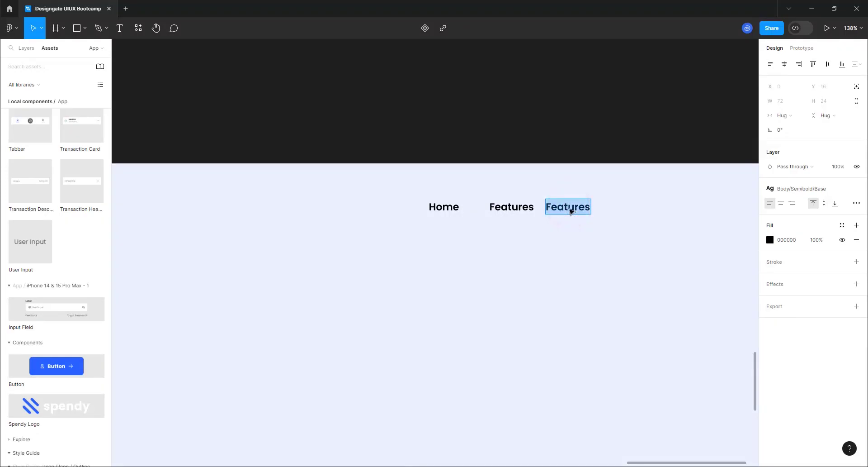
{"action": "type", "text": "FAQ"}
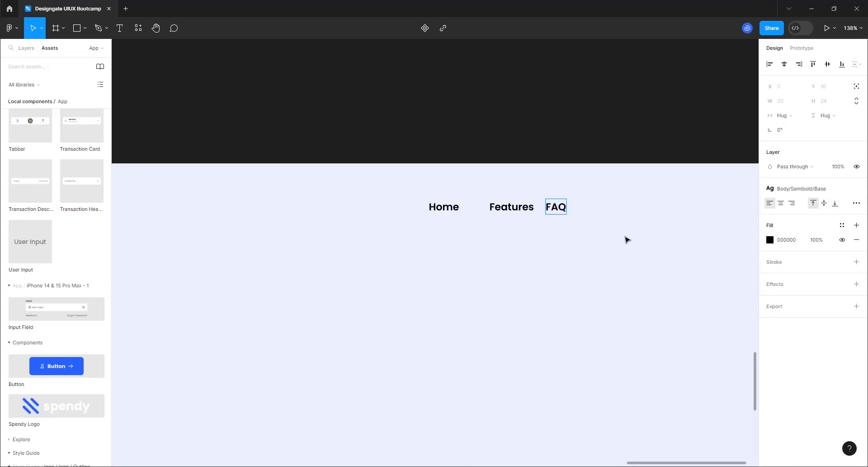
{"action": "key", "text": "Escape"}
Step: Combine the Home, Features and FAQ links in a horizontal auto layout with a 32 gap between items
{"action": "scroll", "coordinate": [263, 179], "scroll_direction": "down", "scroll_amount": 3}
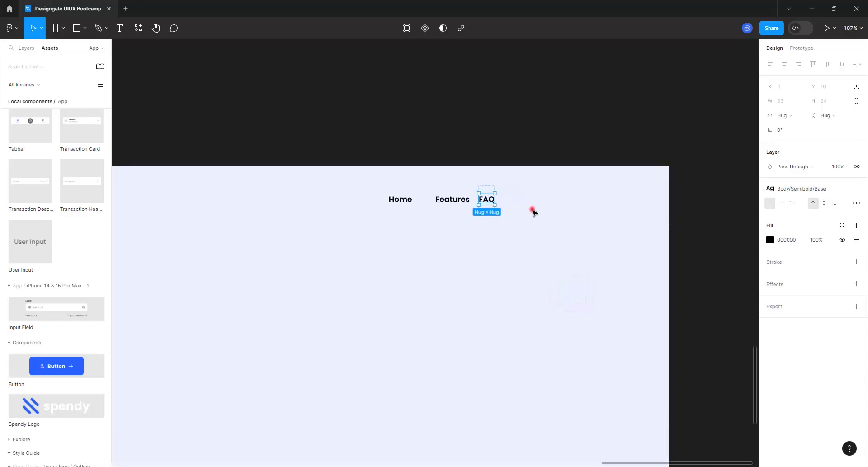
{"action": "left_click", "coordinate": [534, 211]}
{"action": "scroll", "coordinate": [491, 200], "scroll_direction": "up", "scroll_amount": 2}
{"action": "left_click", "coordinate": [485, 199]}
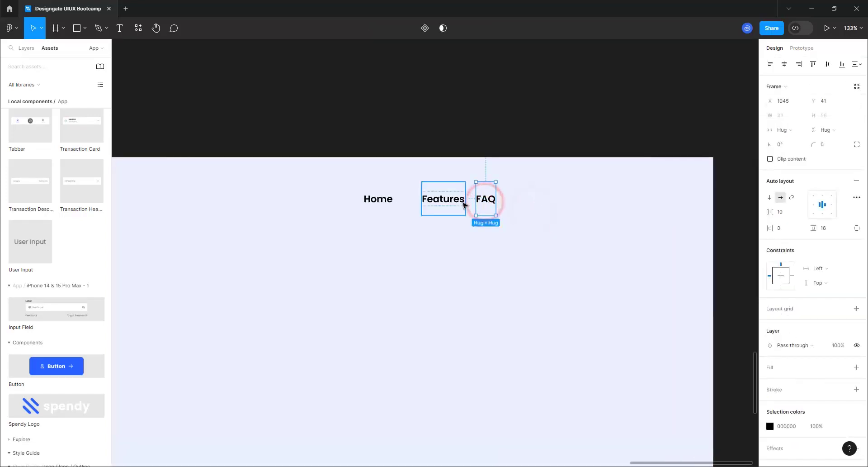
{"action": "left_click", "coordinate": [463, 201], "text": "shift"}
{"action": "left_click", "coordinate": [379, 196], "text": "shift"}
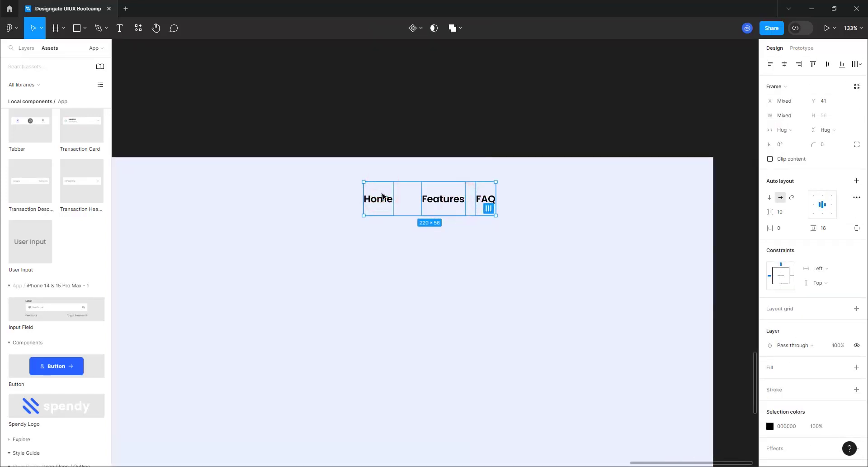
{"action": "key", "text": "shift+a"}
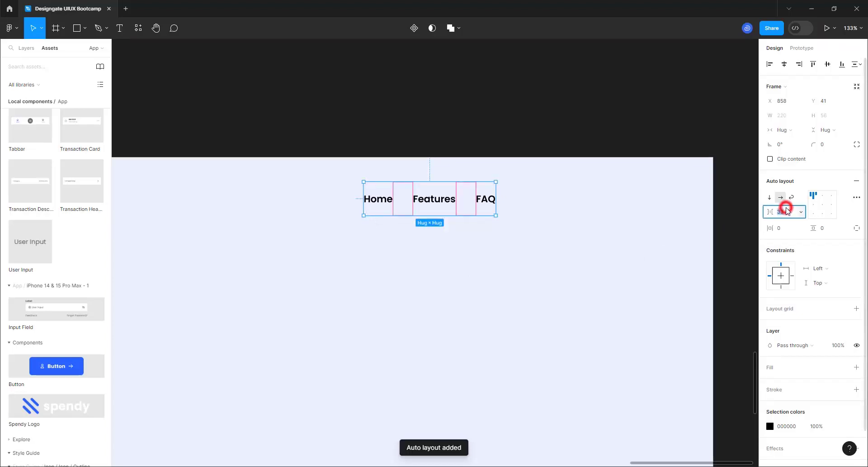
{"action": "type", "text": "32"}
{"action": "key", "text": "Return"}
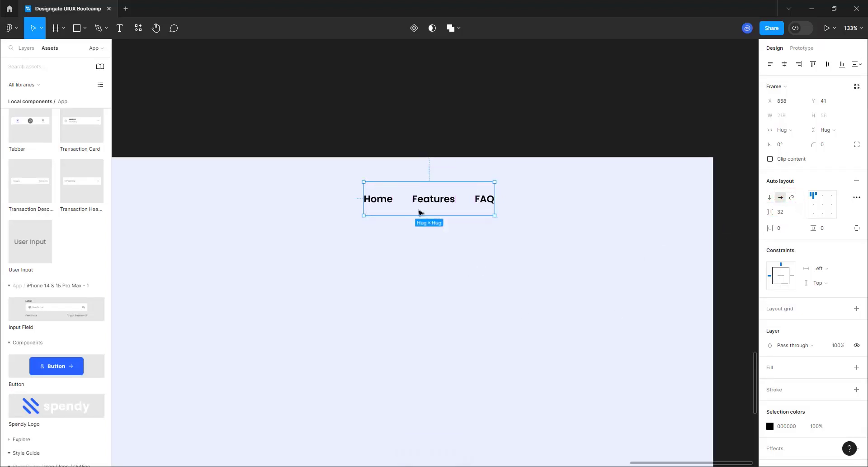
{"action": "left_click", "coordinate": [387, 171]}
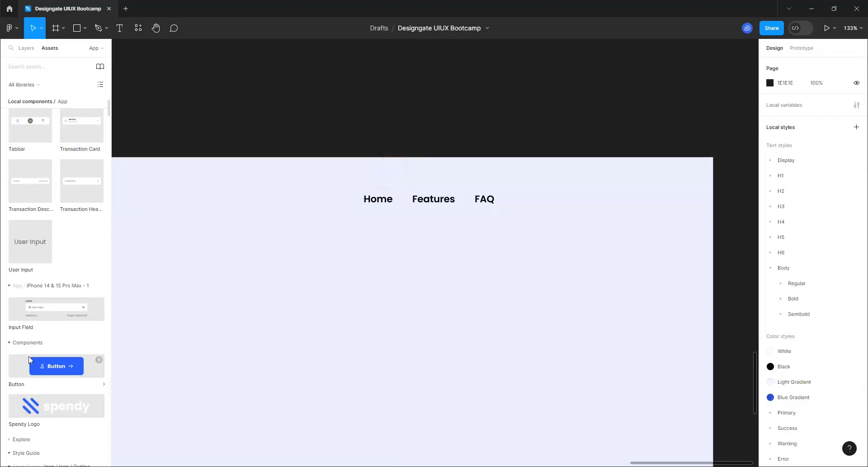
Step: Insert a Button instance to the right of the FAQ link, at X 1134 and Y 42, and turn off its left and right icons
{"action": "left_click_drag", "start_coordinate": [593, 187], "coordinate": [580, 199]}
{"action": "left_click", "coordinate": [819, 253]}
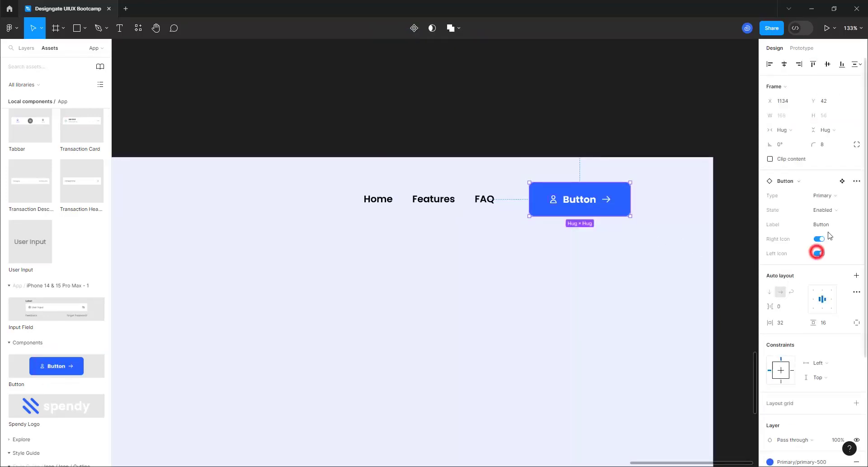
{"action": "left_click", "coordinate": [818, 238]}
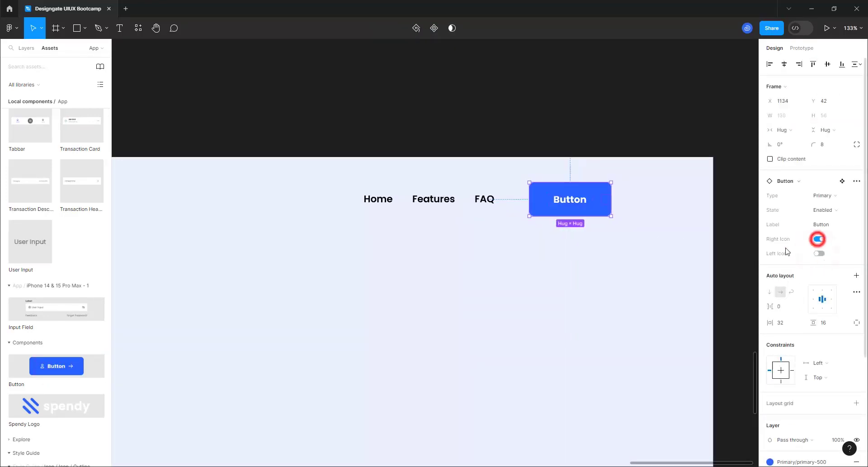
Step: Change the header button's label to "Download"
{"action": "double_click", "coordinate": [568, 203]}
{"action": "type", "text": "Download"}
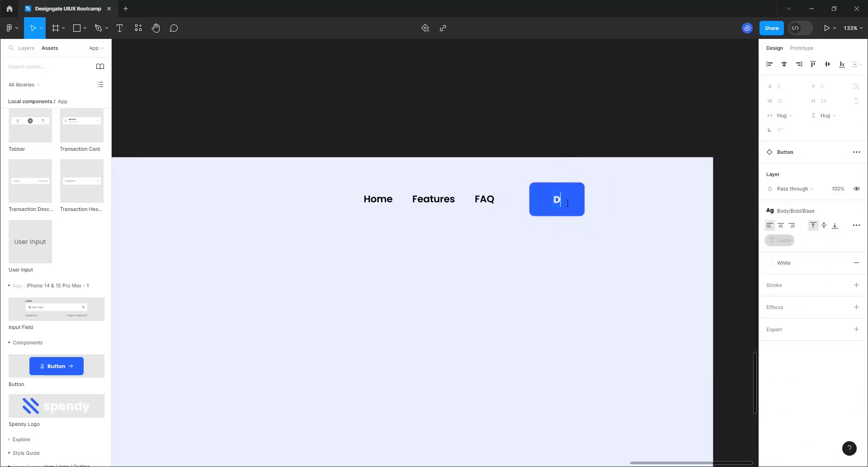
{"action": "left_click", "coordinate": [565, 281]}
{"action": "left_click", "coordinate": [628, 225]}
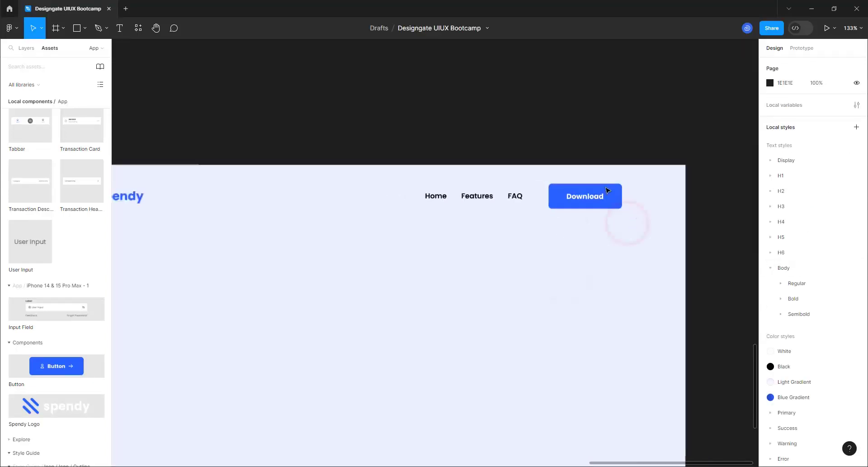
Step: Show the 12-Col-Grid-Fluid layout grid on the desktop frame again
{"action": "scroll", "coordinate": [317, 202], "scroll_direction": "down", "scroll_amount": 4}
{"action": "left_click", "coordinate": [191, 171]}
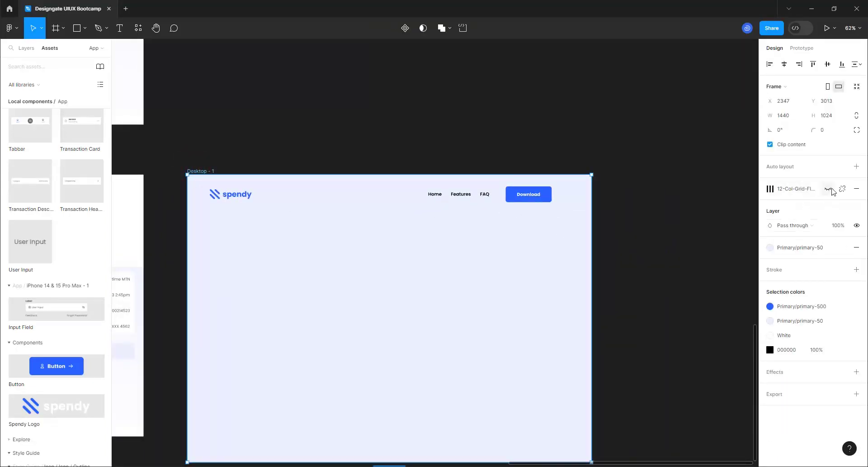
{"action": "left_click", "coordinate": [829, 189]}
Step: Combine the navigation links group and the Download button in a horizontal auto layout with a 32 gap
{"action": "scroll", "coordinate": [535, 192], "scroll_direction": "up", "scroll_amount": 5}
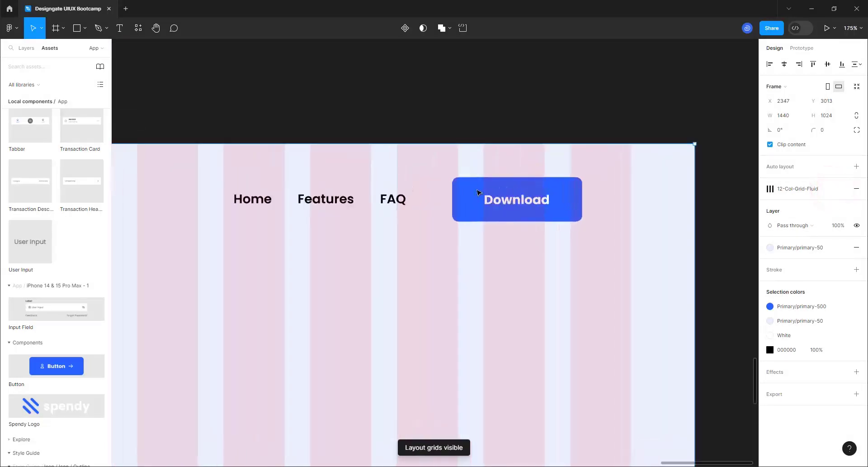
{"action": "left_click", "coordinate": [464, 194]}
{"action": "left_click", "coordinate": [377, 201], "text": "shift"}
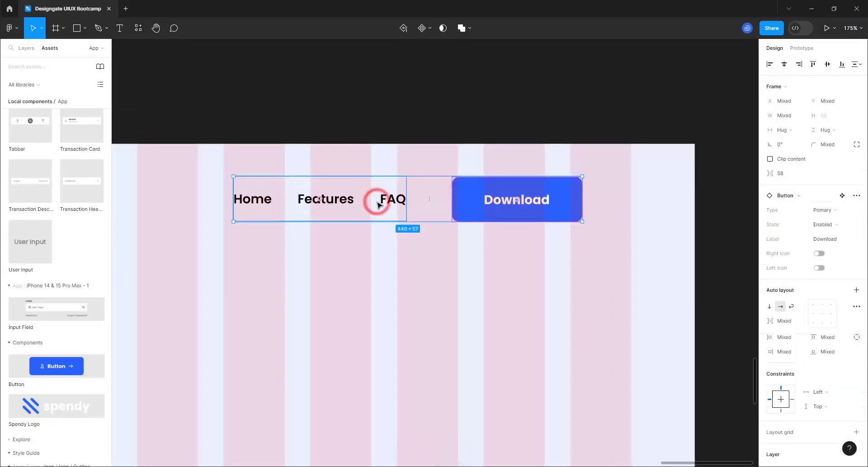
{"action": "key", "text": "shift+a"}
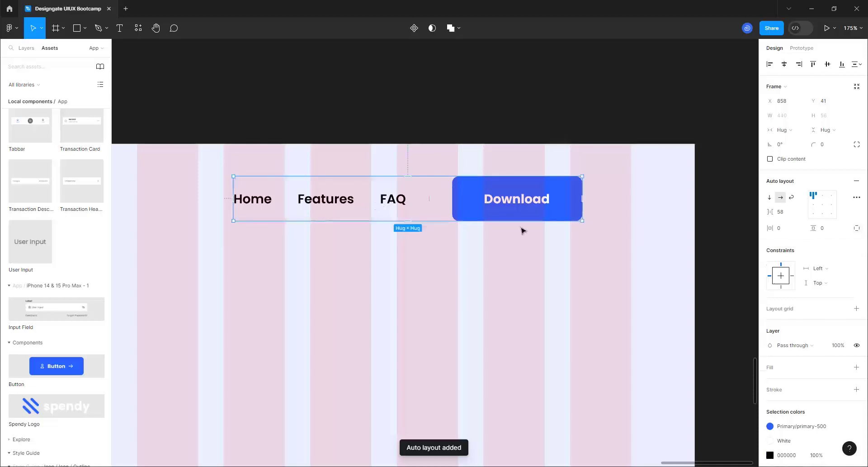
{"action": "left_click", "coordinate": [788, 214]}
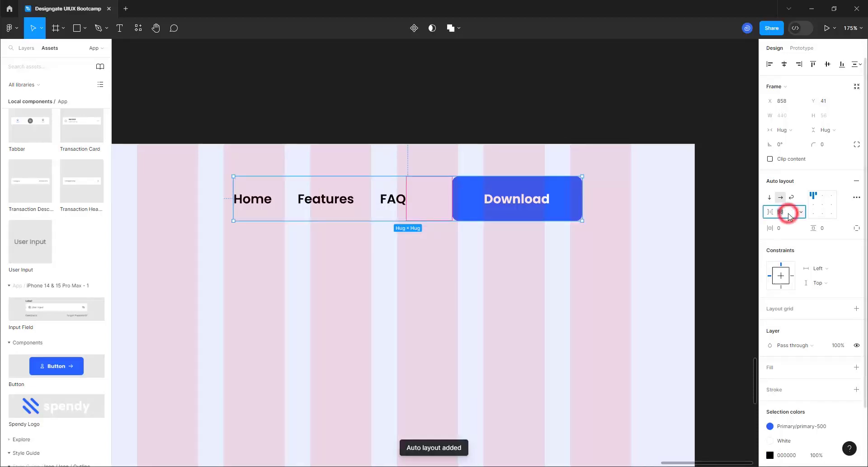
{"action": "type", "text": "32"}
{"action": "key", "text": "Return"}
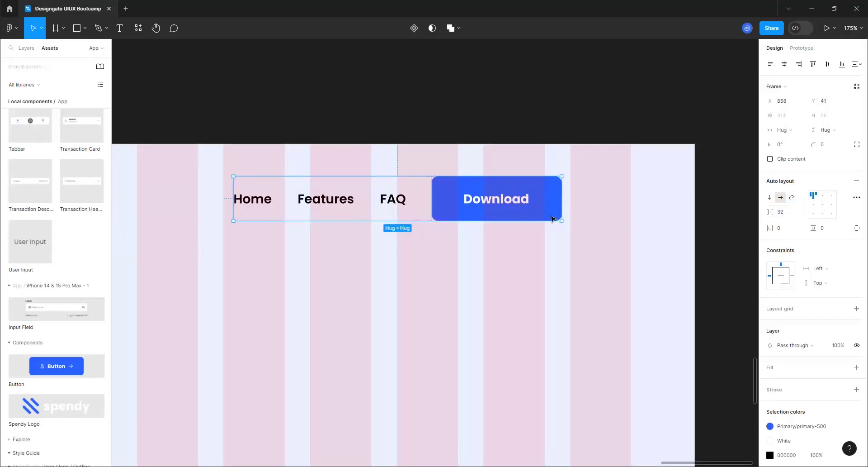
Step: Move the combined links and Download group to X 946, Y 40, against the right edge of the grid's last column
{"action": "left_click_drag", "start_coordinate": [481, 199], "coordinate": [517, 199]}
{"action": "scroll", "coordinate": [649, 358], "scroll_direction": "down", "scroll_amount": 5}
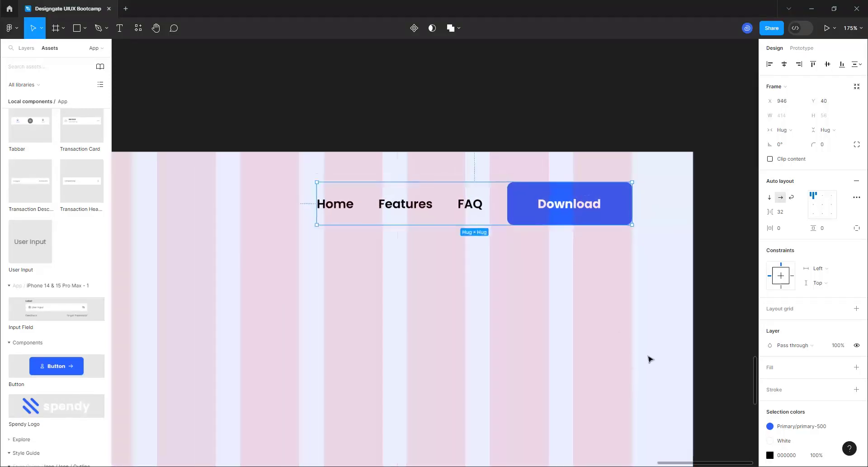
{"action": "scroll", "coordinate": [312, 271], "scroll_direction": "up", "scroll_amount": 2}
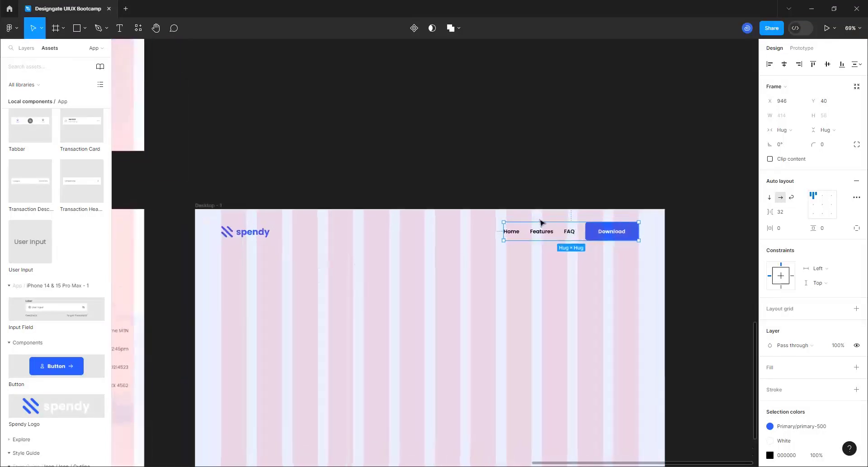
Step: Combine the Spendy logo and the links group in a horizontal auto layout with Auto spacing between them
{"action": "left_click", "coordinate": [255, 236], "text": "shift"}
{"action": "key", "text": "shift+a"}
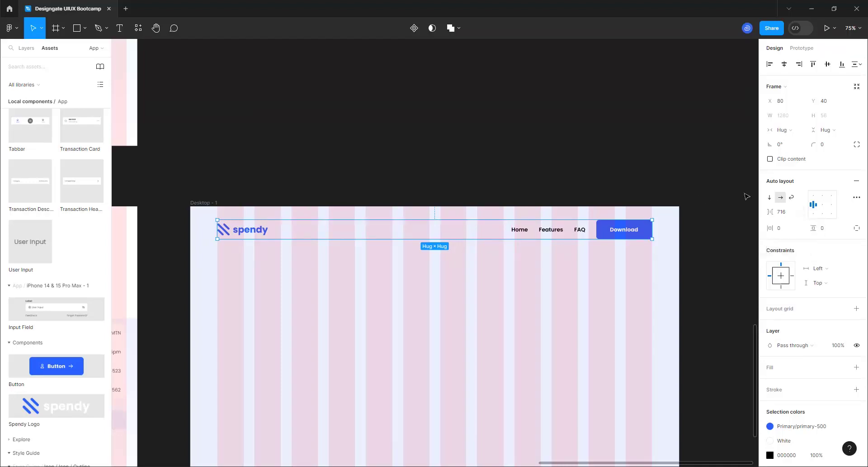
{"action": "double_click", "coordinate": [825, 207]}
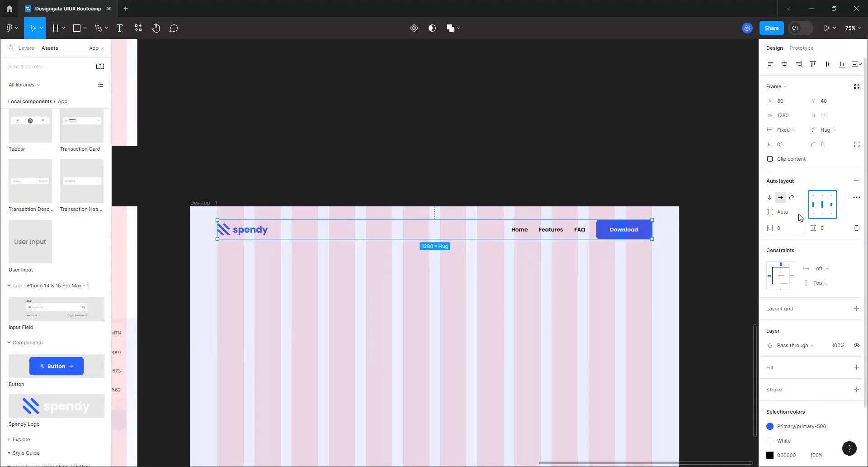
Step: Give the header 80 horizontal and 16 vertical padding, and stretch it across the desktop frame to X 0 and a width of 1440
{"action": "left_click", "coordinate": [784, 230]}
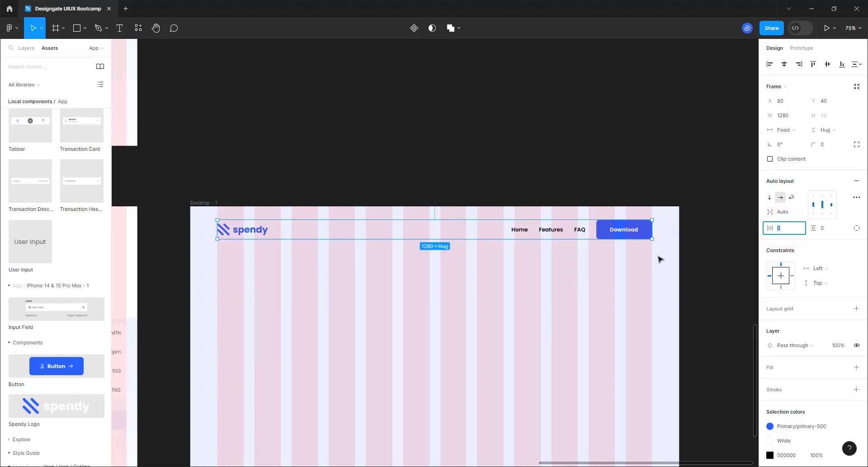
{"action": "type", "text": "0"}
{"action": "key", "text": "Return"}
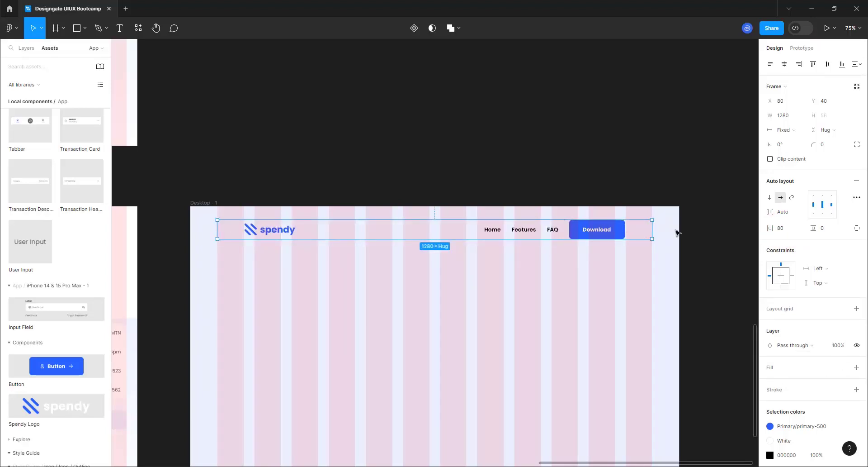
{"action": "left_click_drag", "start_coordinate": [654, 226], "coordinate": [679, 226]}
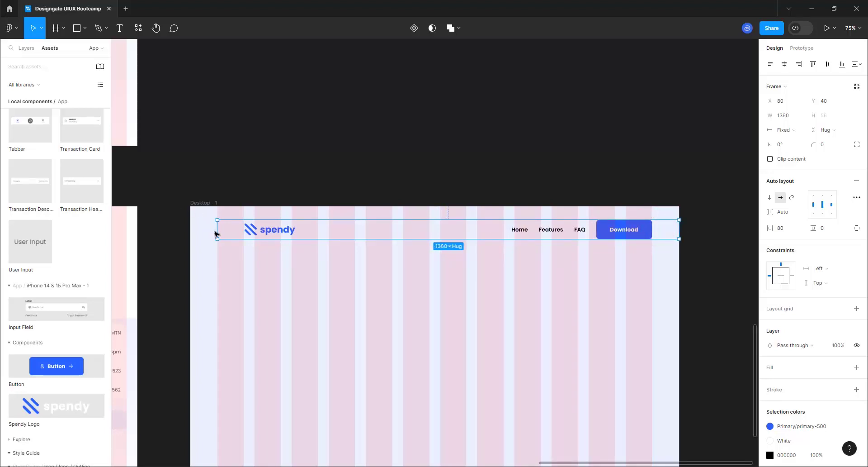
{"action": "left_click_drag", "start_coordinate": [217, 230], "coordinate": [192, 229]}
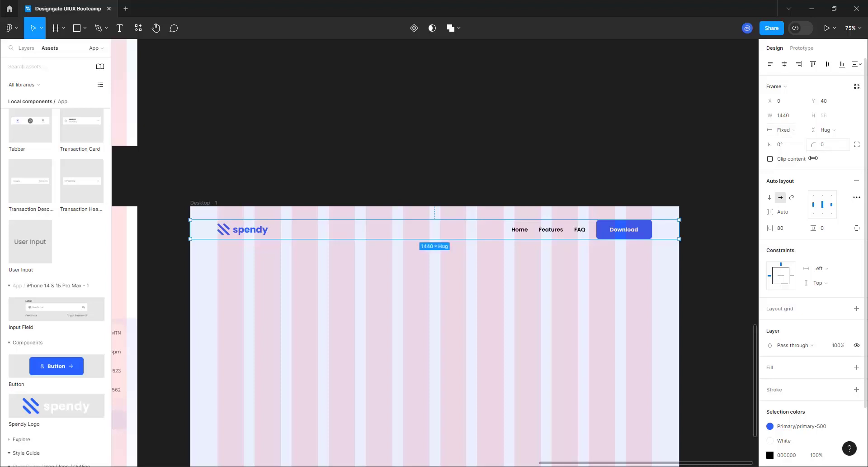
{"action": "left_click", "coordinate": [829, 234]}
{"action": "key", "text": "Return"}
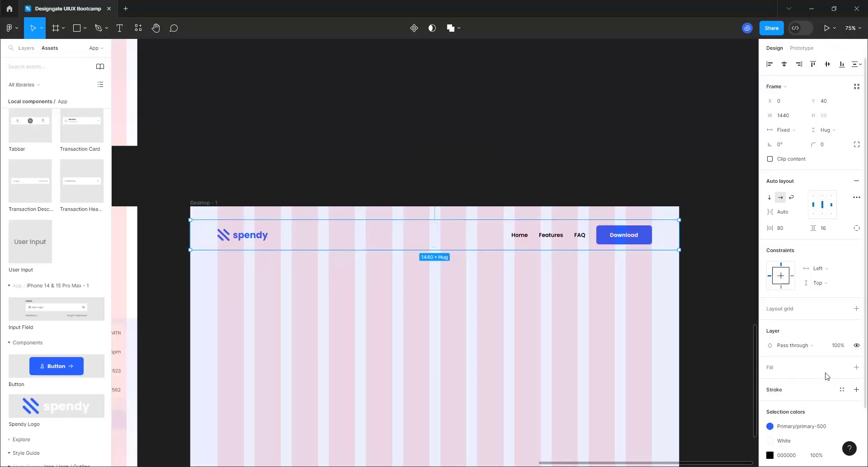
Step: Apply the primary-50 colour style to the header as both its fill and its stroke
{"action": "left_click", "coordinate": [842, 367]}
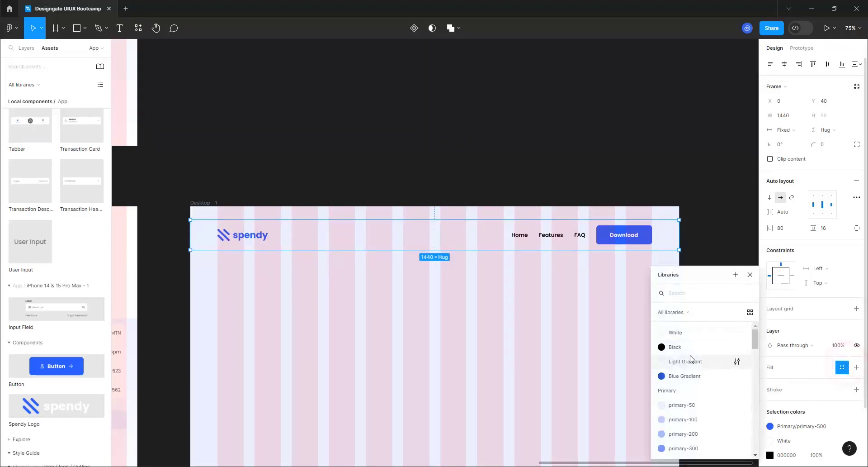
{"action": "left_click", "coordinate": [678, 404]}
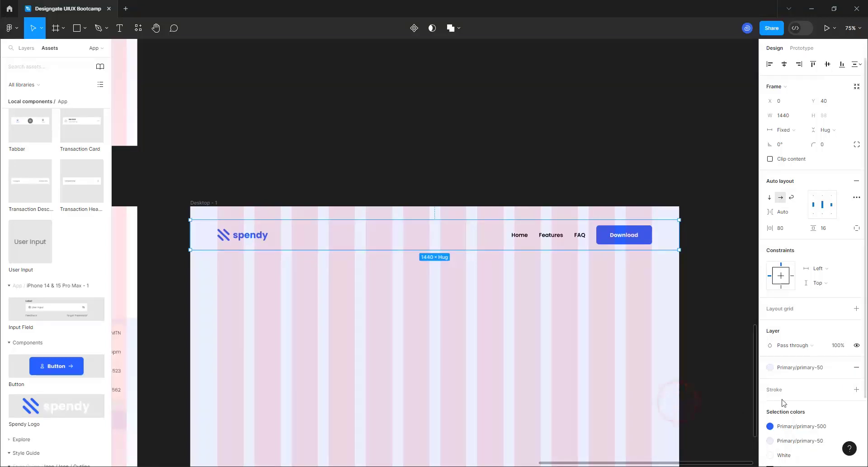
{"action": "scroll", "coordinate": [801, 358], "scroll_direction": "down", "scroll_amount": 2}
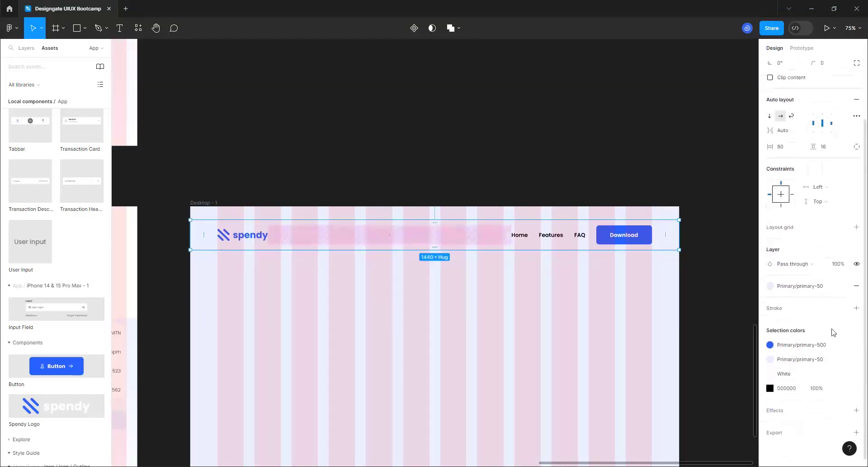
{"action": "left_click", "coordinate": [842, 308]}
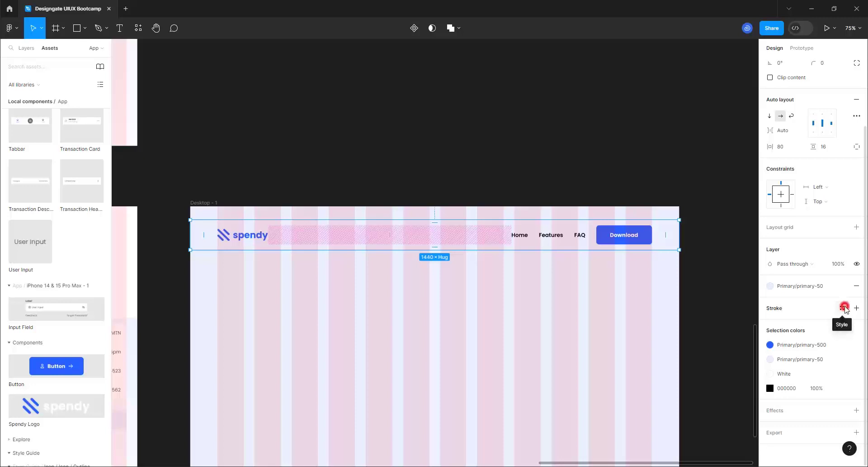
{"action": "left_click", "coordinate": [703, 405]}
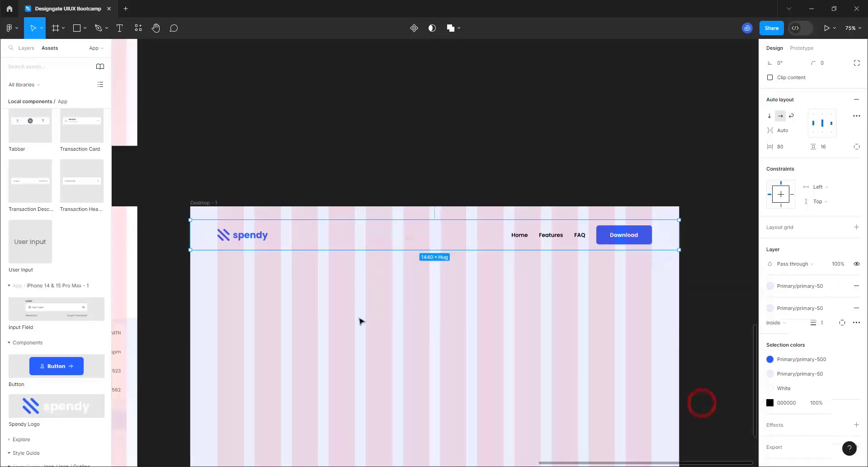
Step: Align the header to the top edge of the desktop frame
{"action": "scroll", "coordinate": [830, 257], "scroll_direction": "up", "scroll_amount": 2}
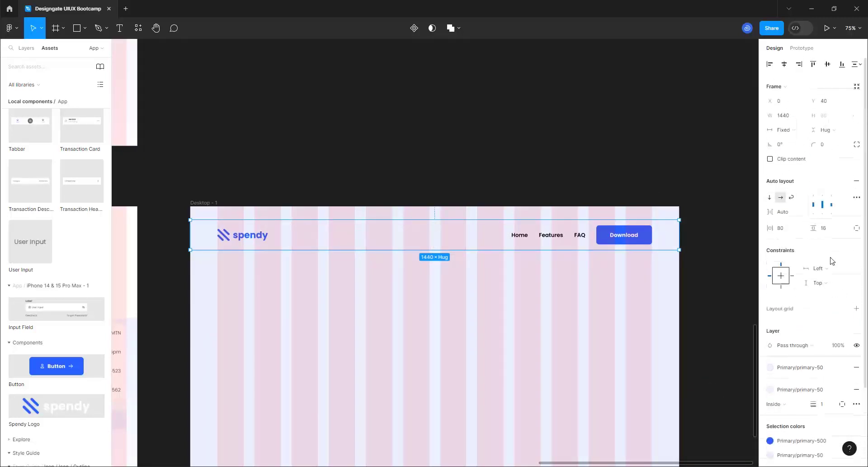
{"action": "left_click", "coordinate": [813, 64]}
{"action": "left_click", "coordinate": [407, 325]}
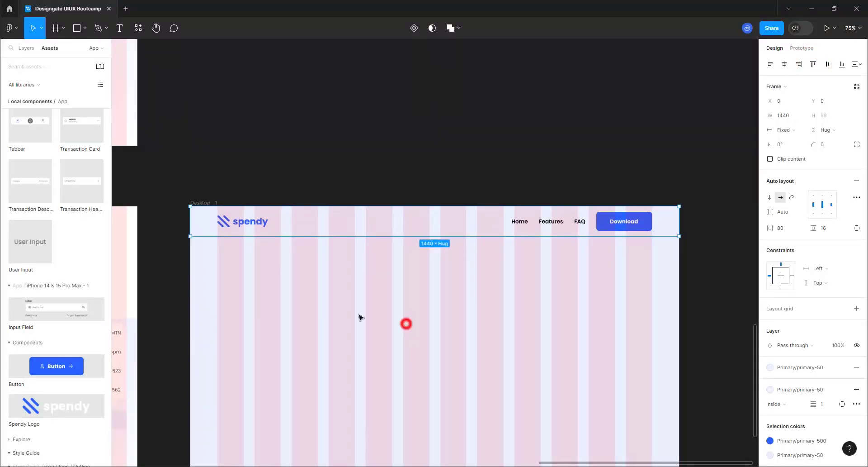
Step: Change the header's fill to the White colour style
{"action": "left_click", "coordinate": [192, 201]}
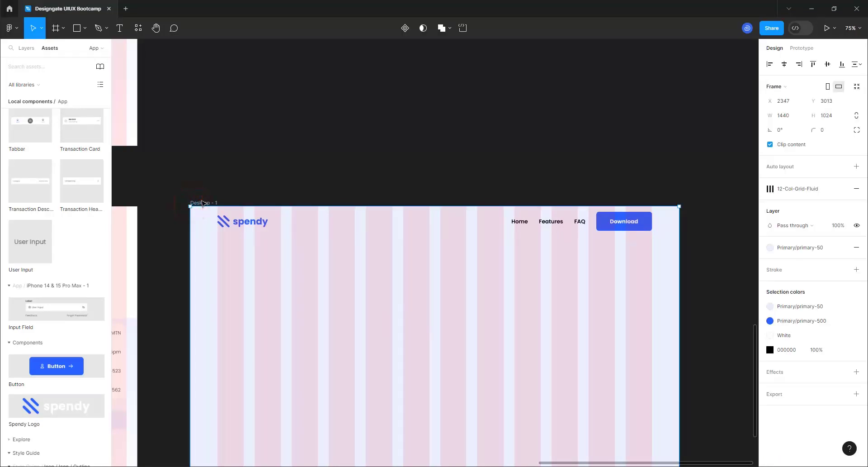
{"action": "left_click", "coordinate": [791, 247]}
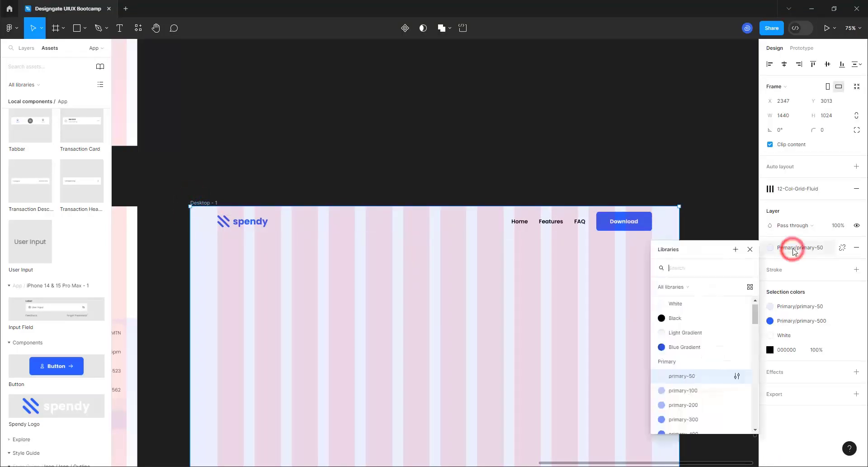
{"action": "left_click", "coordinate": [437, 214]}
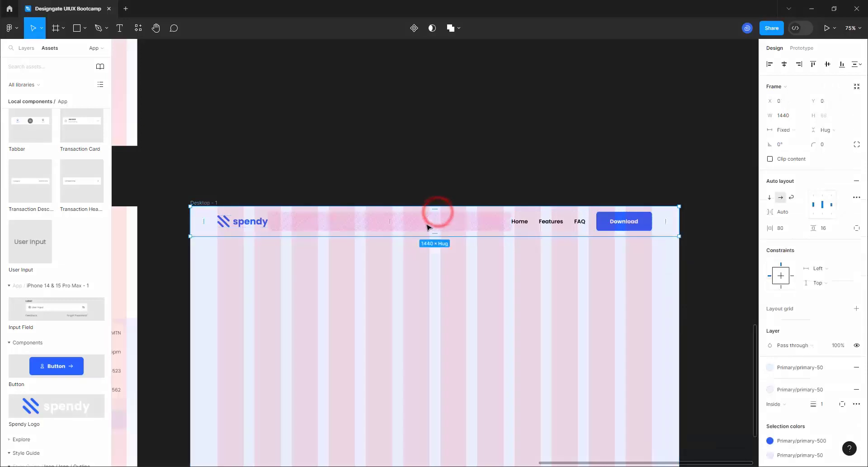
{"action": "left_click", "coordinate": [799, 368]}
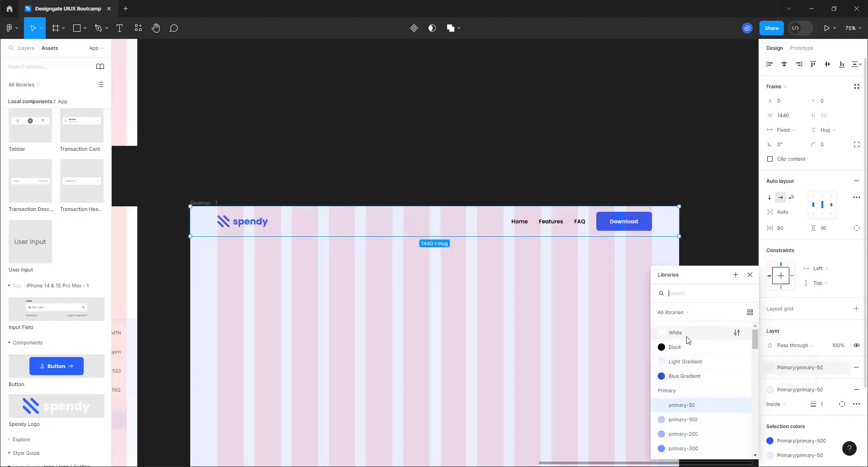
{"action": "left_click", "coordinate": [688, 336]}
{"action": "left_click", "coordinate": [700, 275]}
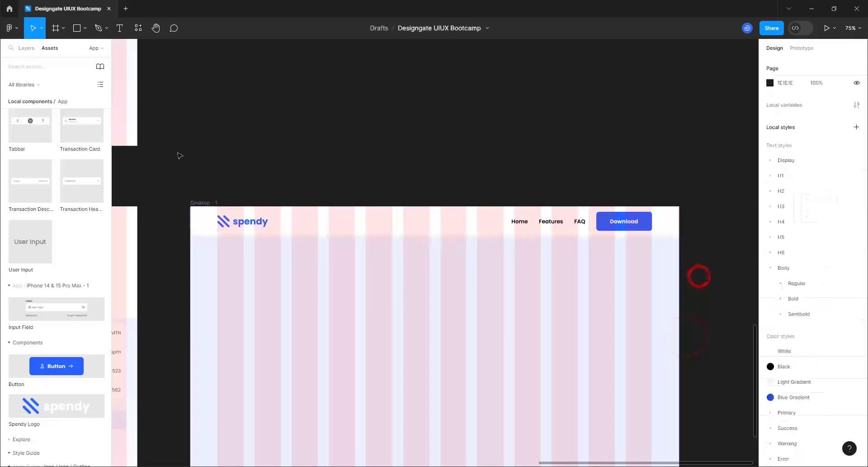
Step: Hide the 12-Col-Grid-Fluid layout grid on the desktop frame
{"action": "left_click", "coordinate": [207, 200]}
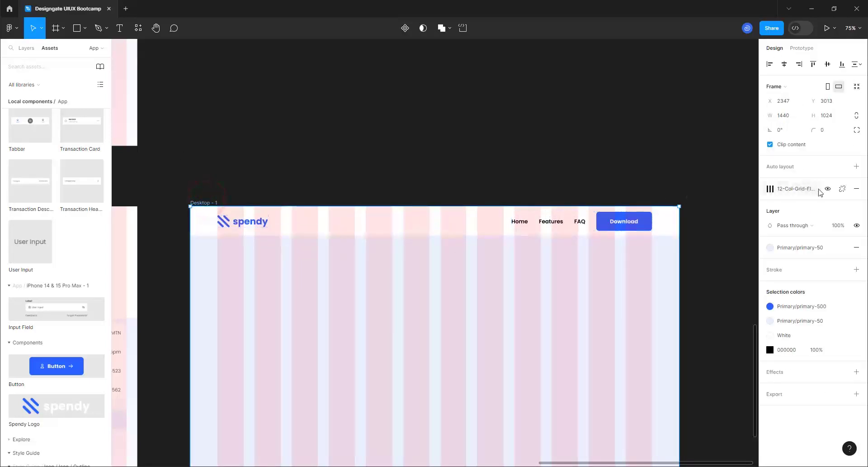
{"action": "left_click", "coordinate": [828, 189]}
{"action": "left_click", "coordinate": [334, 183]}
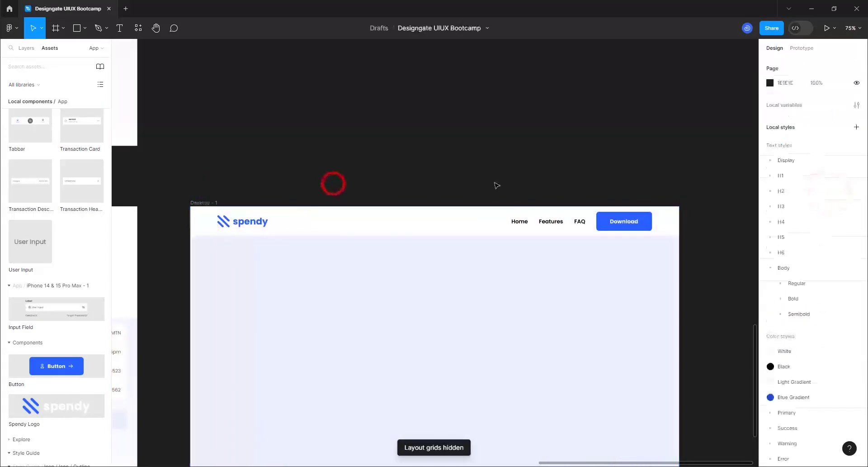
{"action": "scroll", "coordinate": [497, 185], "scroll_direction": "down", "scroll_amount": 3}
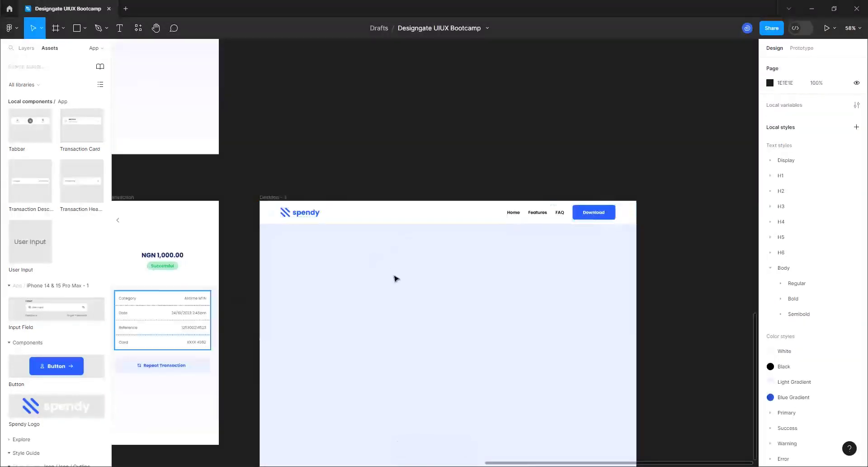
{"action": "scroll", "coordinate": [451, 307], "scroll_direction": "down", "scroll_amount": 3}
{"action": "scroll", "coordinate": [452, 308], "scroll_direction": "up", "scroll_amount": 4}
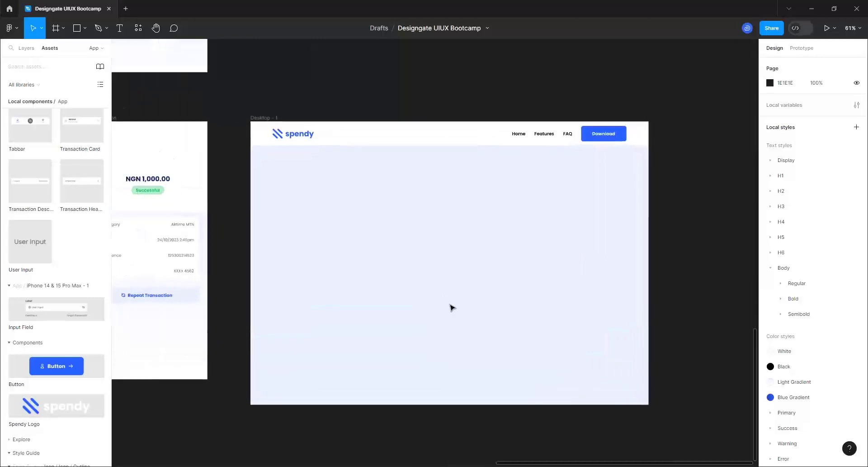
{"action": "scroll", "coordinate": [463, 221], "scroll_direction": "down", "scroll_amount": 2}
{"action": "scroll", "coordinate": [463, 222], "scroll_direction": "up", "scroll_amount": 2}
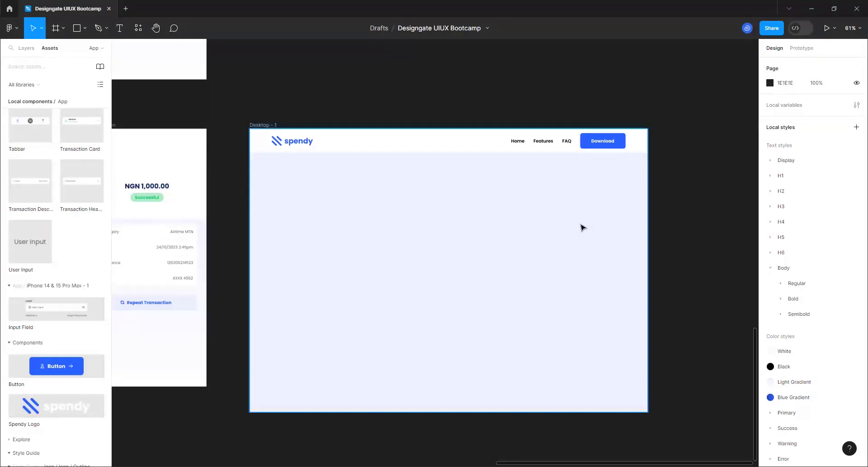
Step: Move the header out of the desktop frame to just below the Tabbar component
{"action": "scroll", "coordinate": [582, 228], "scroll_direction": "down", "scroll_amount": 10}
{"action": "left_click", "coordinate": [521, 199]}
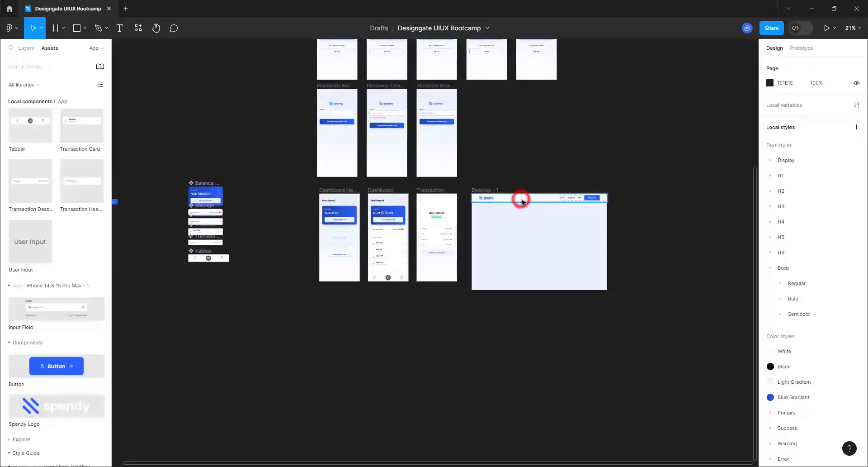
{"action": "left_click_drag", "start_coordinate": [520, 199], "coordinate": [192, 278]}
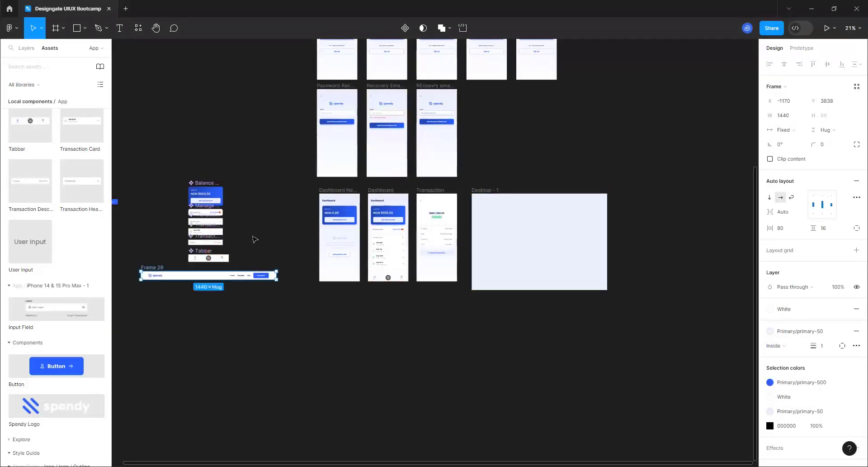
Step: Rename the header frame as Nav Bar and turn it into a component
{"action": "double_click", "coordinate": [155, 268]}
{"action": "type", "text": "Nav Bar"}
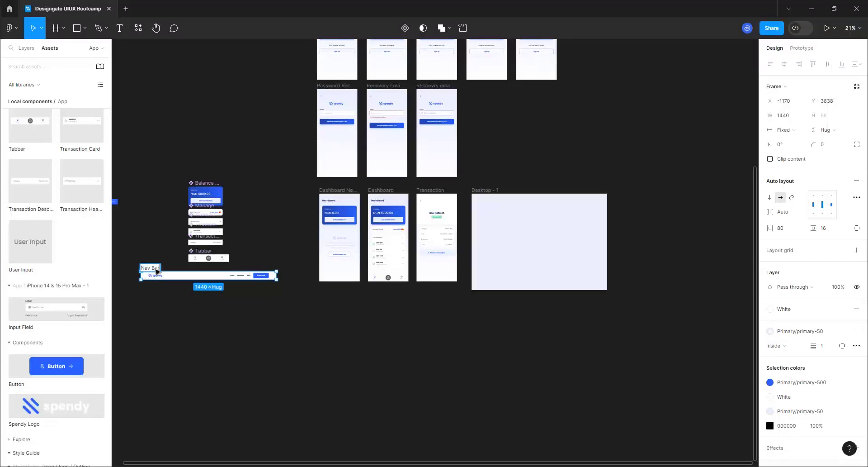
{"action": "key", "text": "Return"}
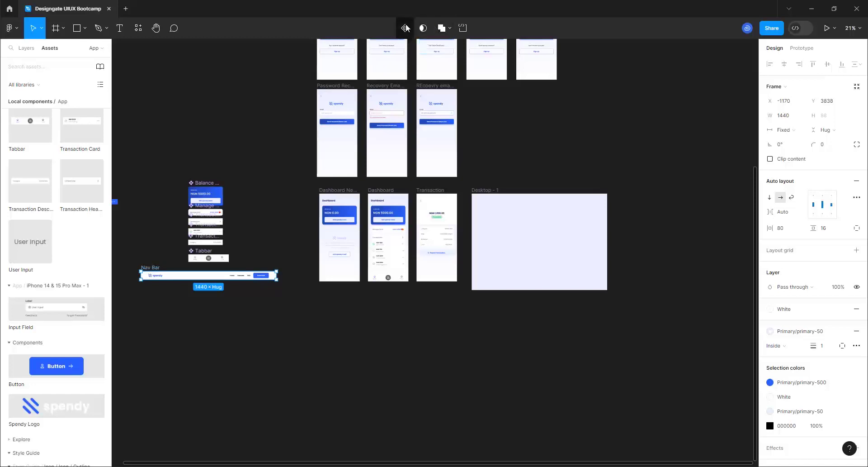
{"action": "left_click", "coordinate": [405, 28]}
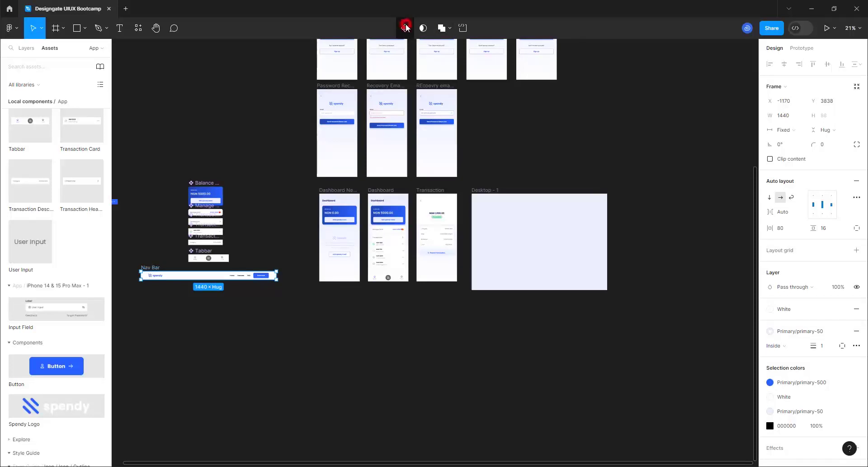
Step: Delete the empty Desktop - 1 frame
{"action": "left_click", "coordinate": [485, 190]}
{"action": "key", "text": "Delete"}
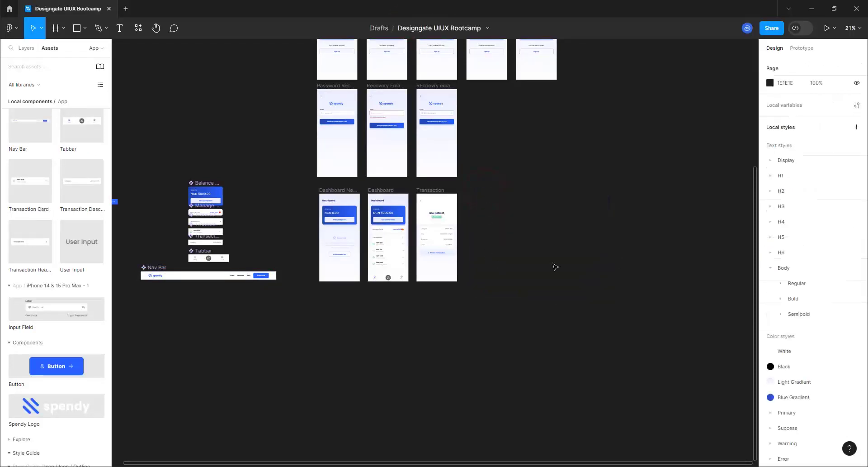